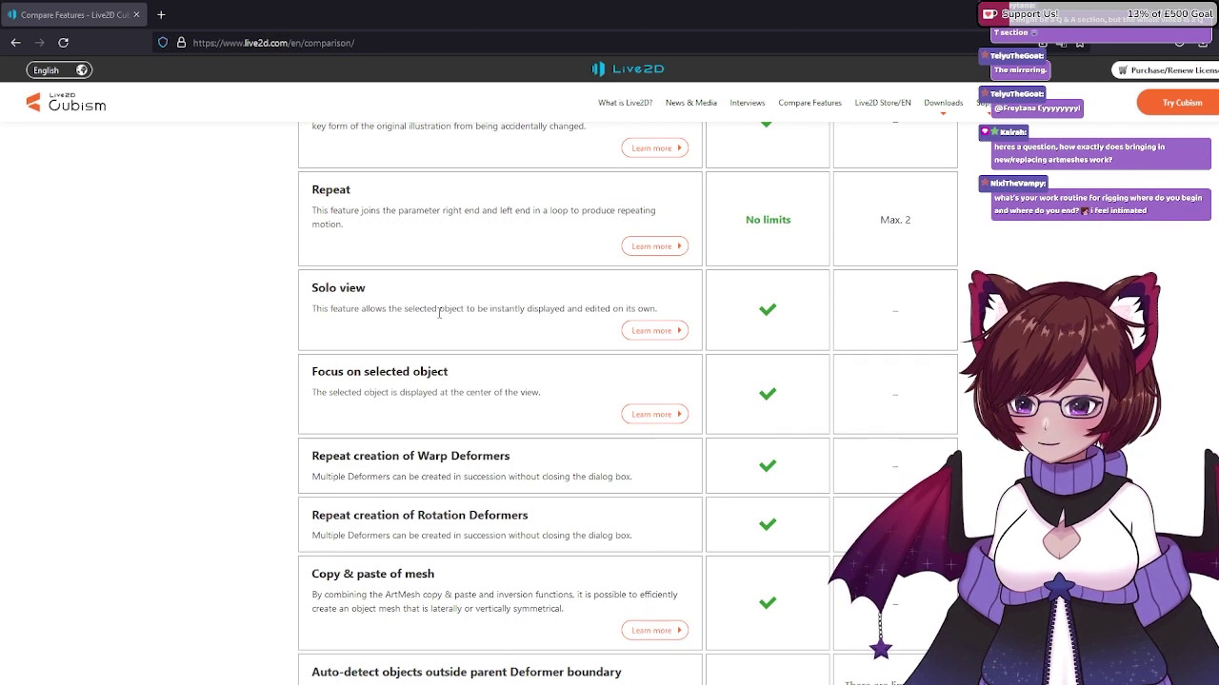
scroll(439, 312, "down", 3)
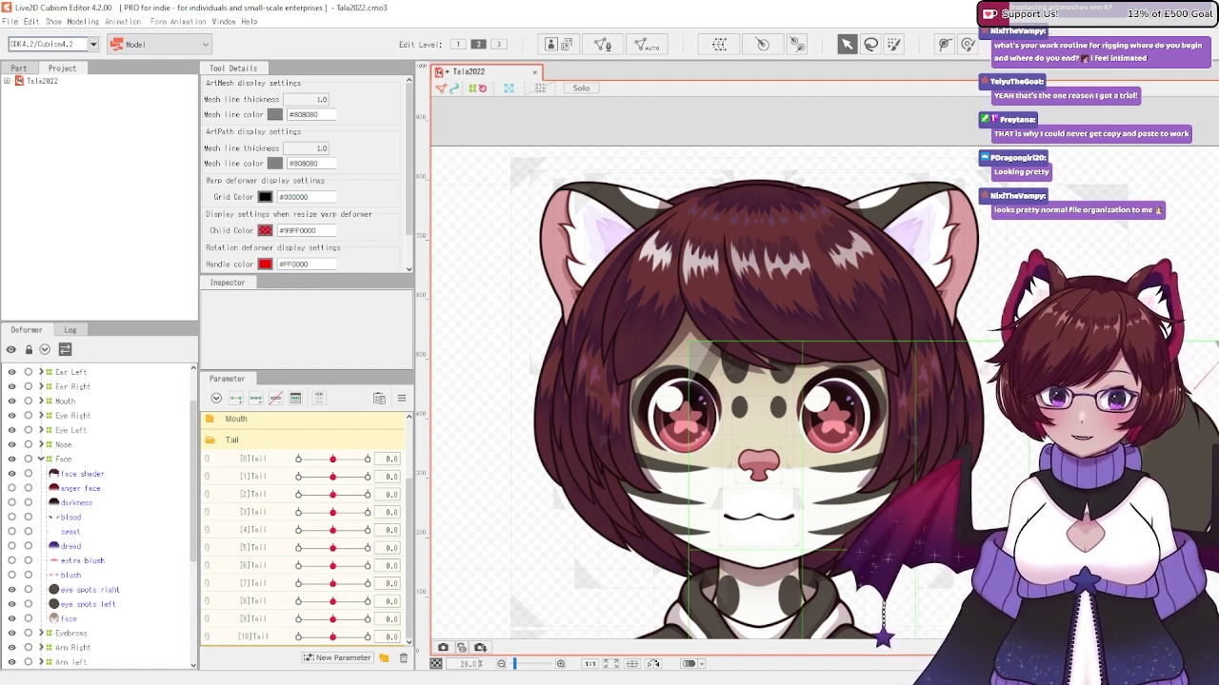
Bring planets.psd from the Althea2.0 folder into the editor and choose the Tala2022 model as its import target.
mouse_move(372, 684)
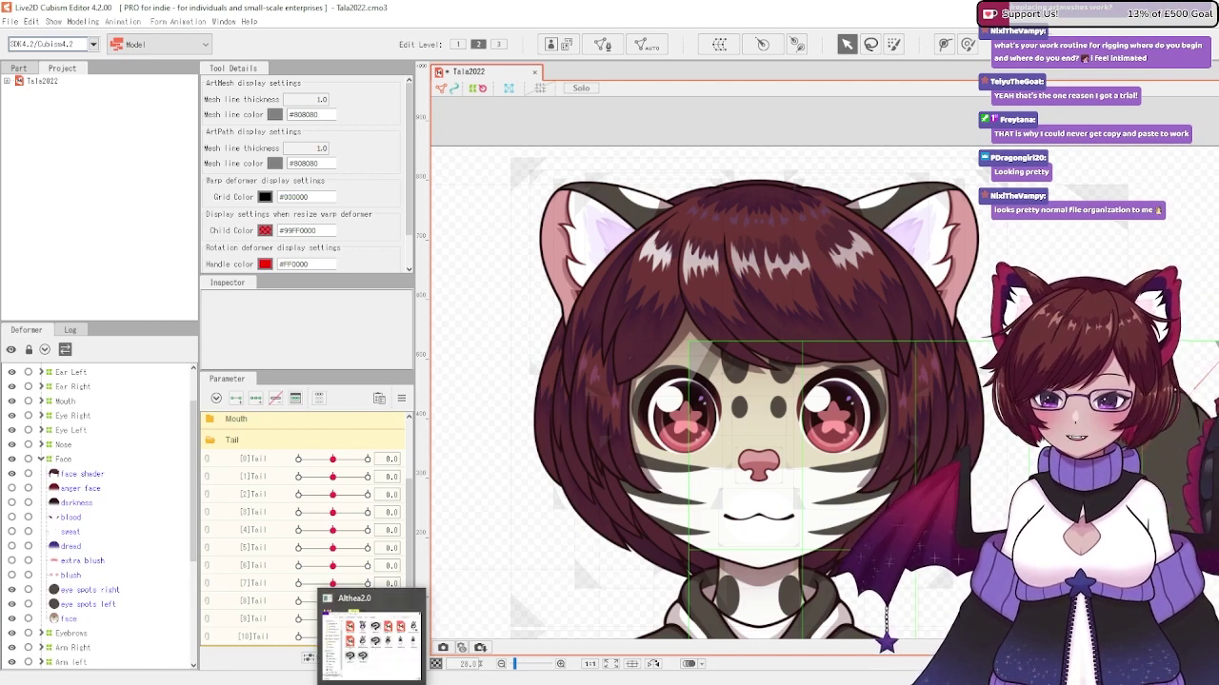
left_click(371, 684)
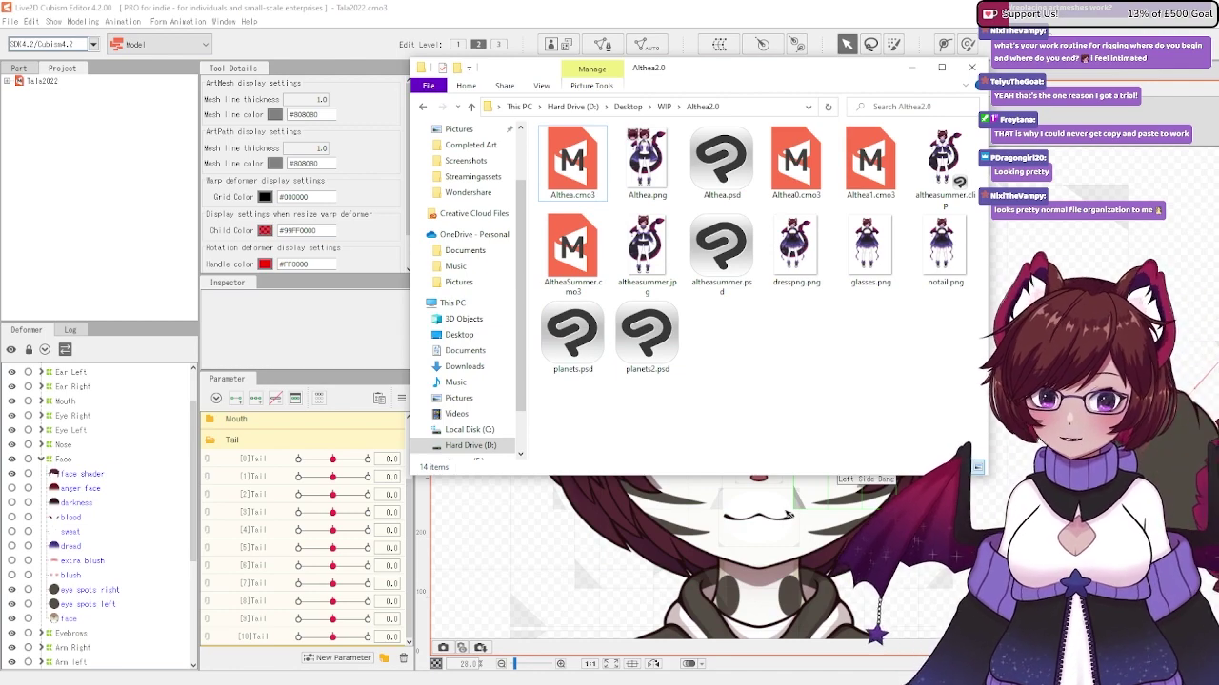
left_click_drag(571, 338, 1085, 271)
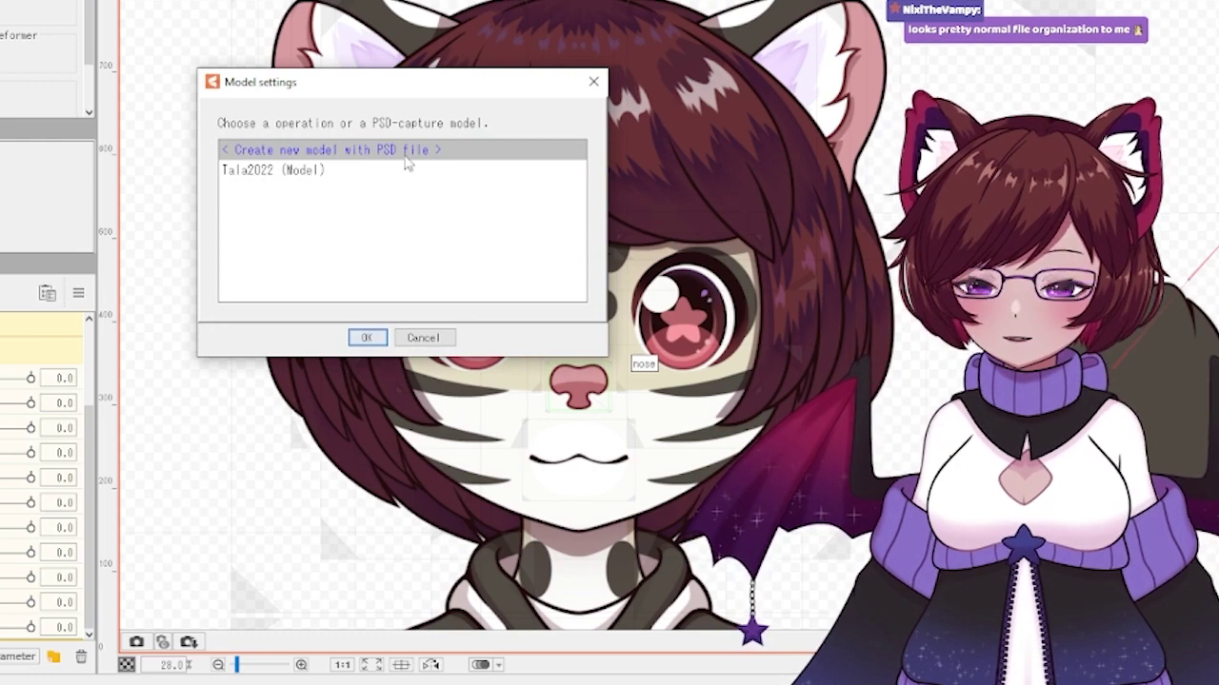
left_click(256, 174)
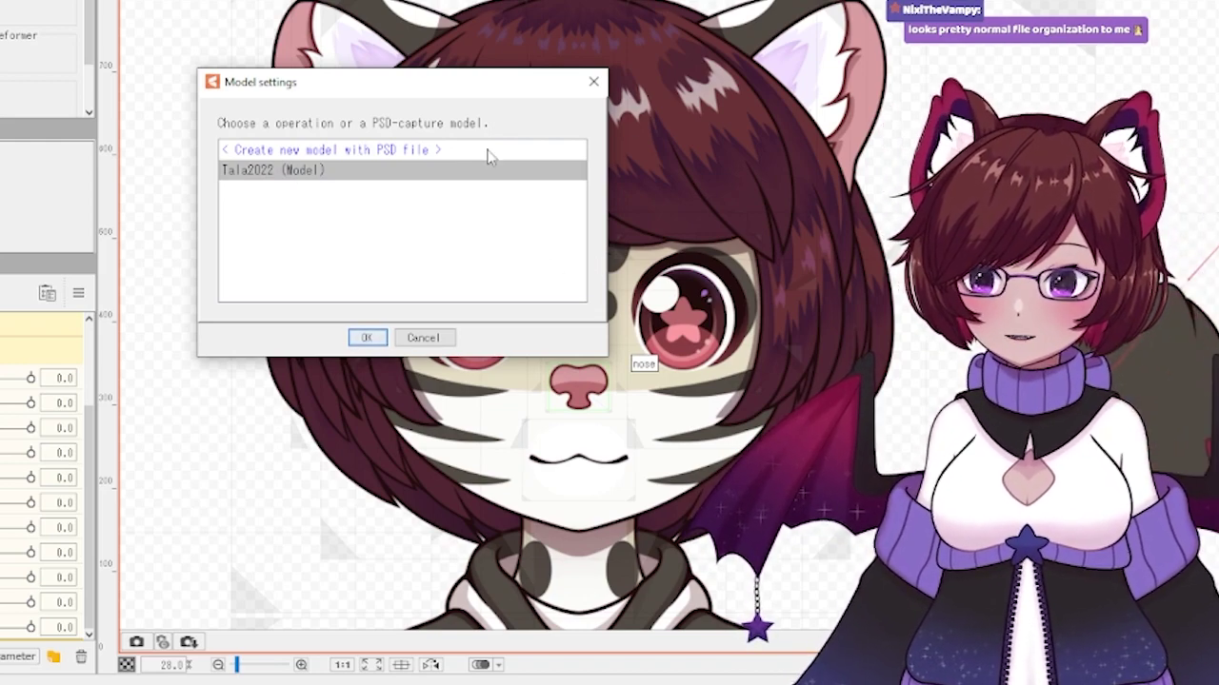
left_click(367, 338)
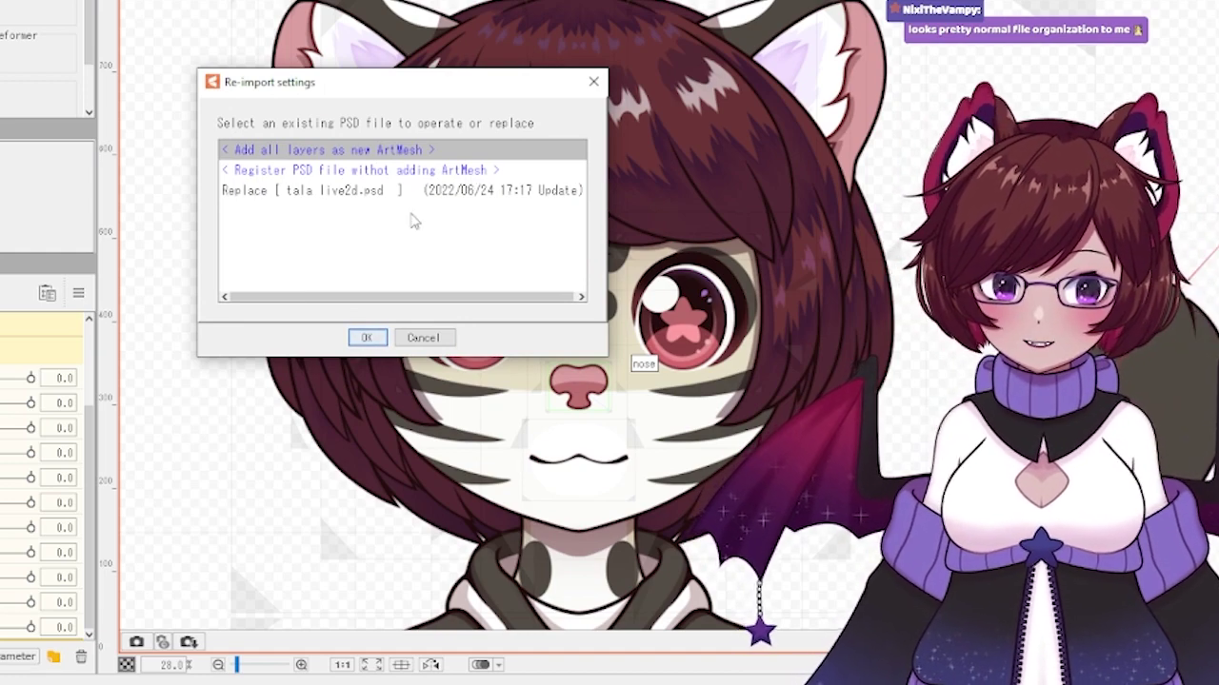
Go through the re-import options and register the PSD file without adding an ArtMesh.
left_click(273, 193)
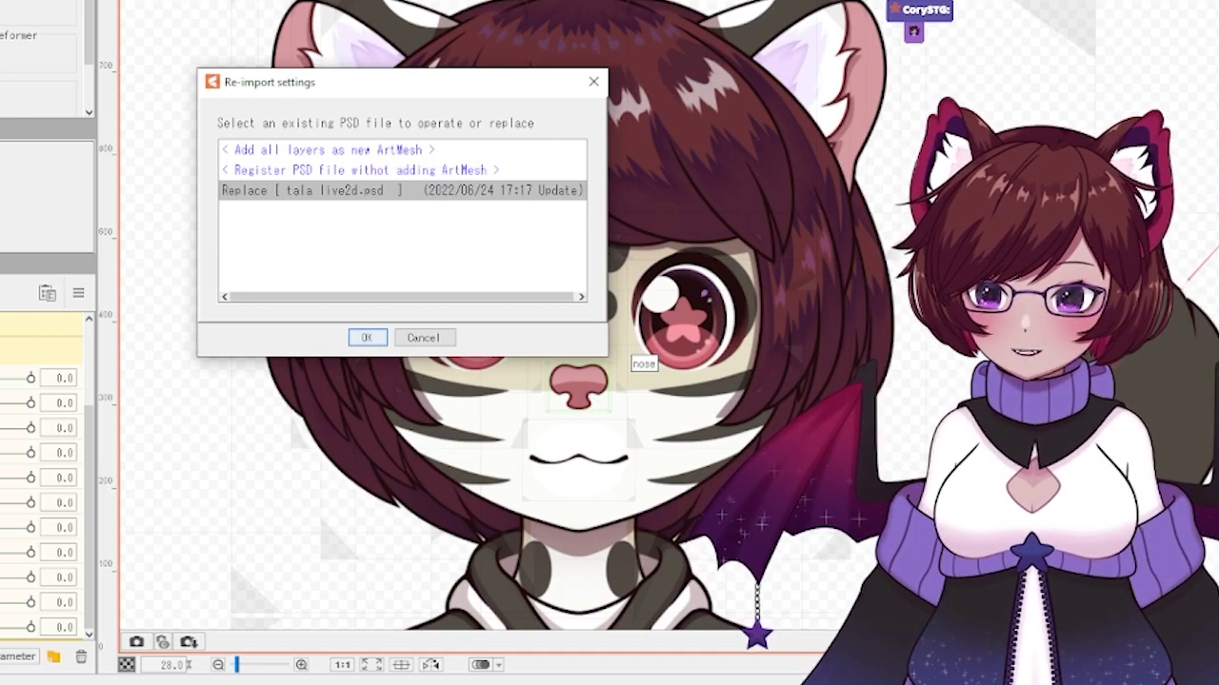
left_click(385, 174)
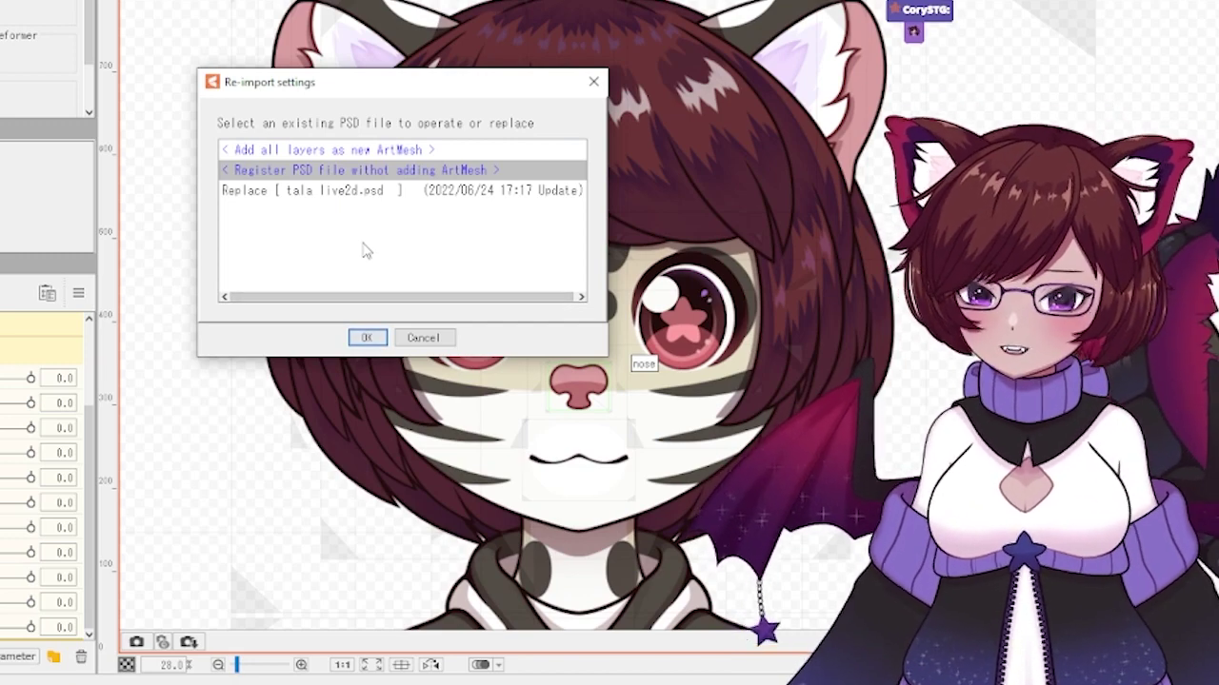
left_click(284, 152)
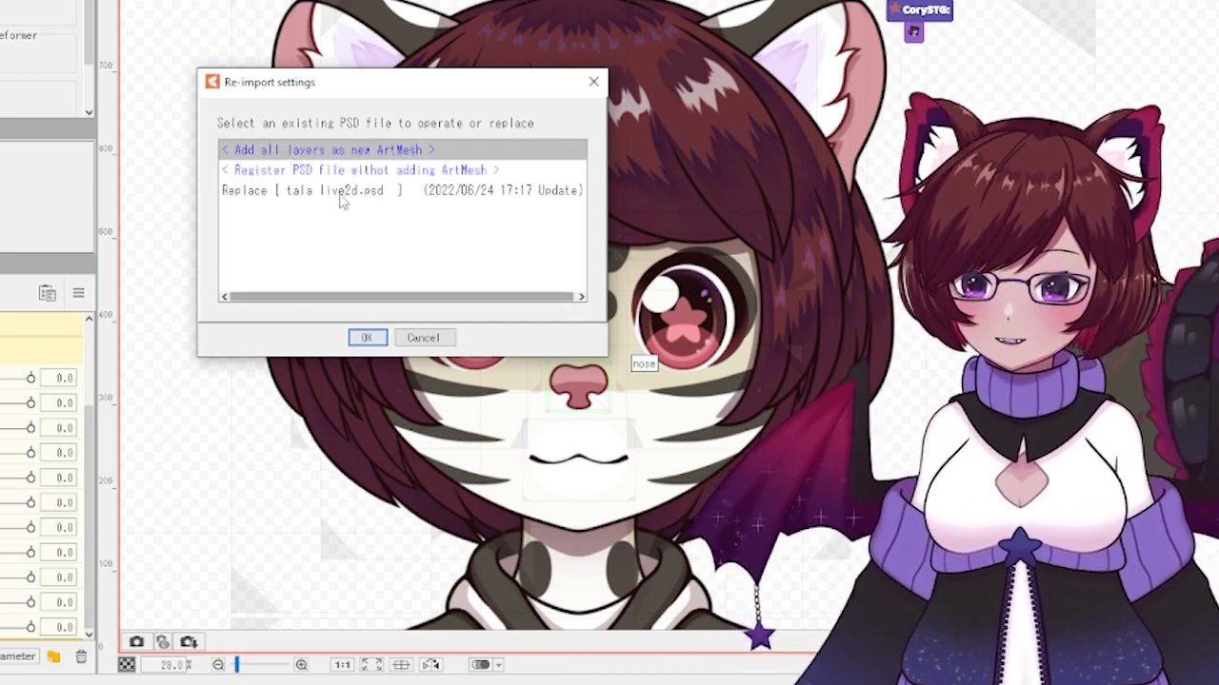
left_click(379, 173)
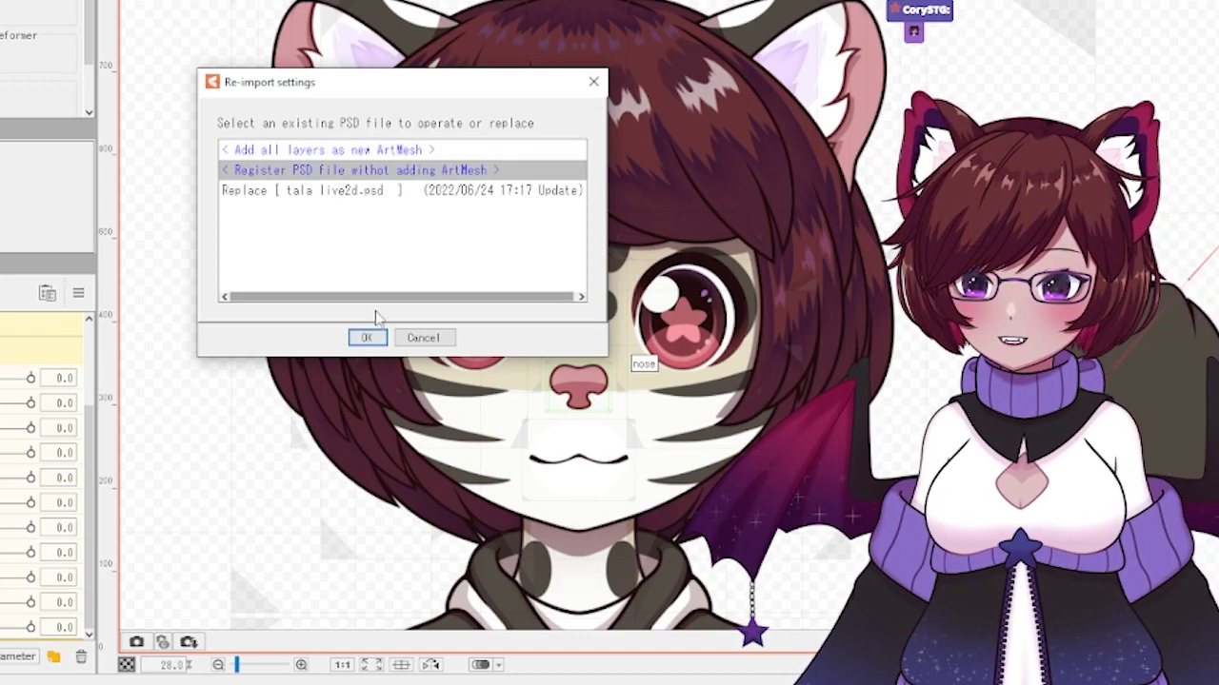
left_click(372, 340)
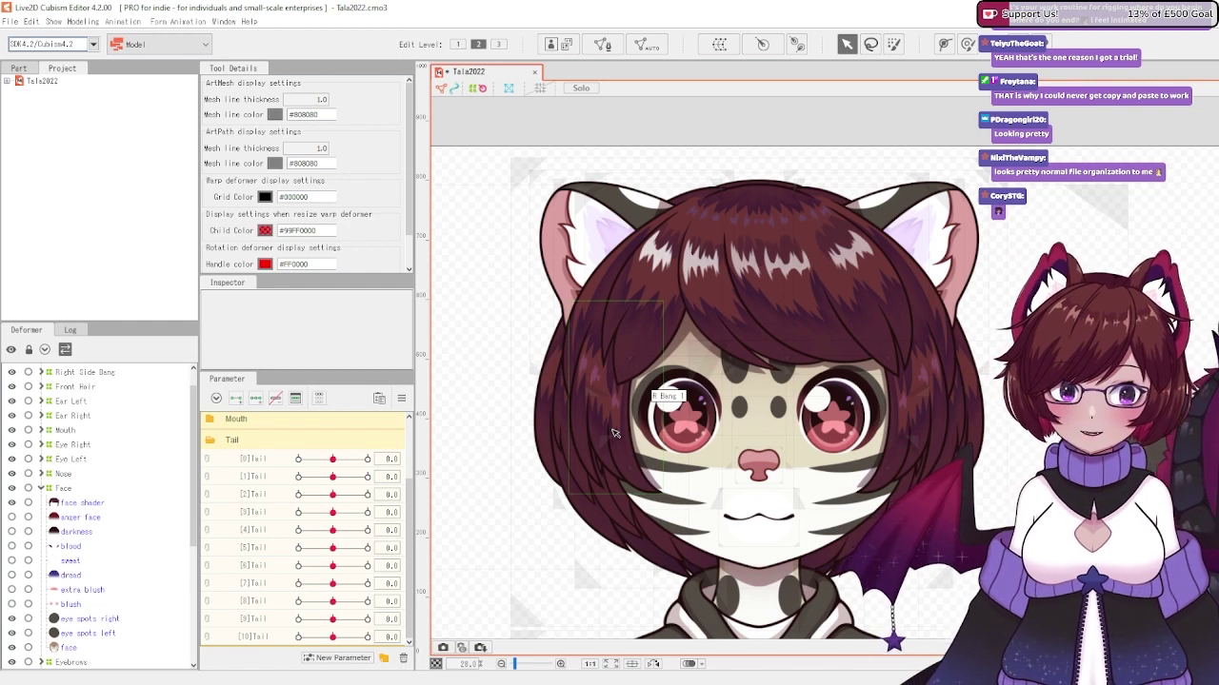
Create a model image from the unused Planets layer of planets.psd in the project's source images.
left_click(63, 70)
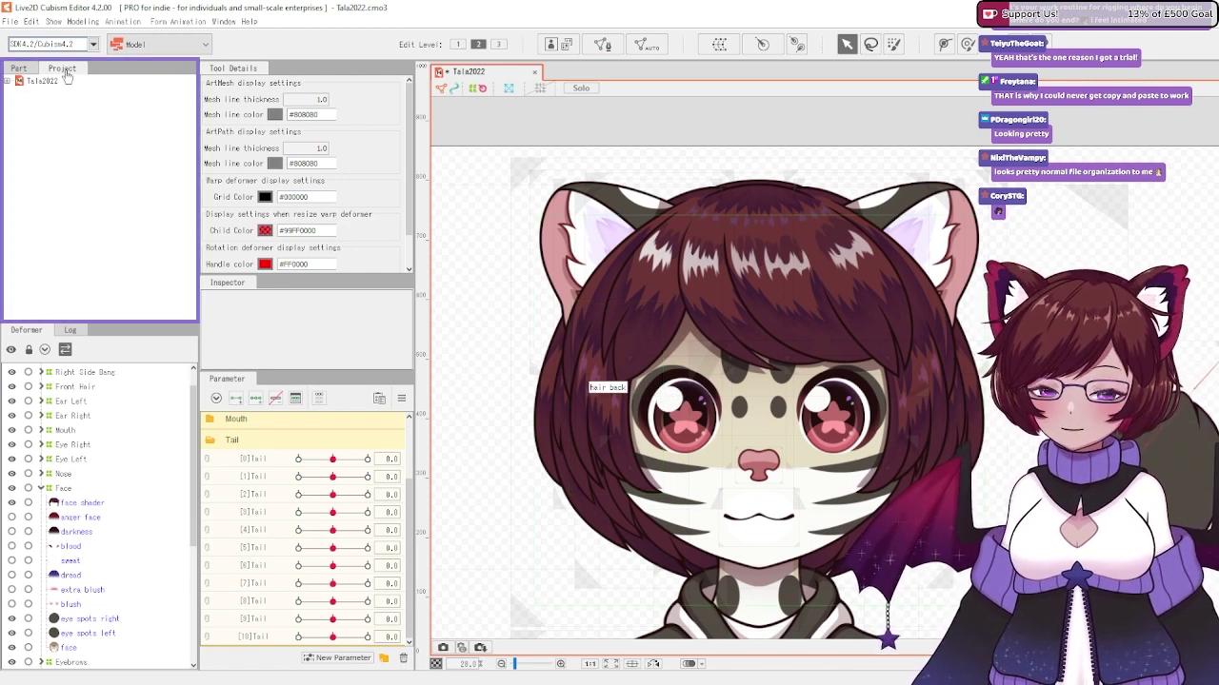
left_click(10, 83)
left_click(19, 94)
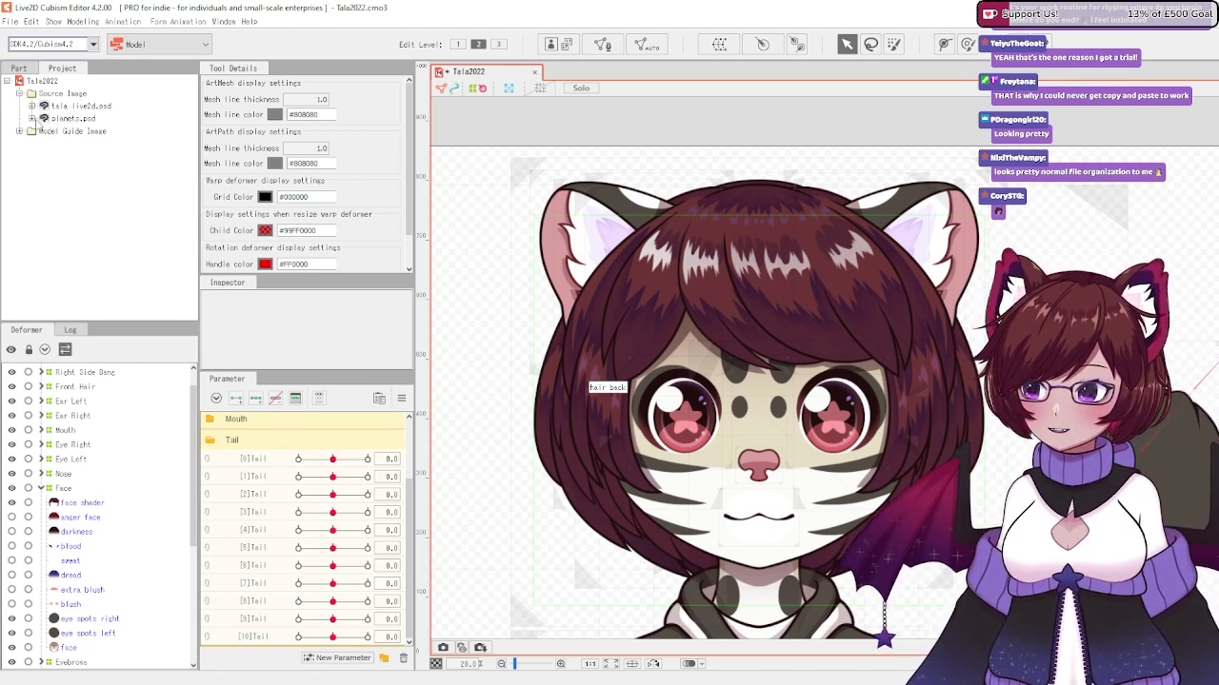
left_click(33, 119)
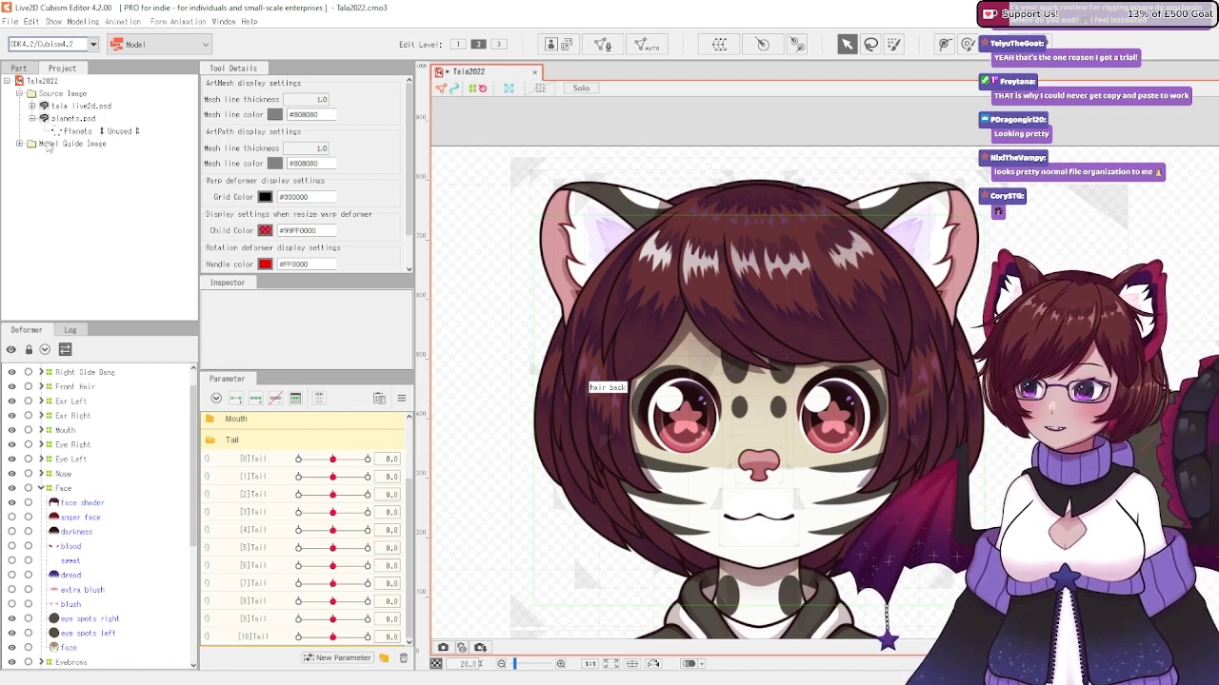
left_click(91, 134)
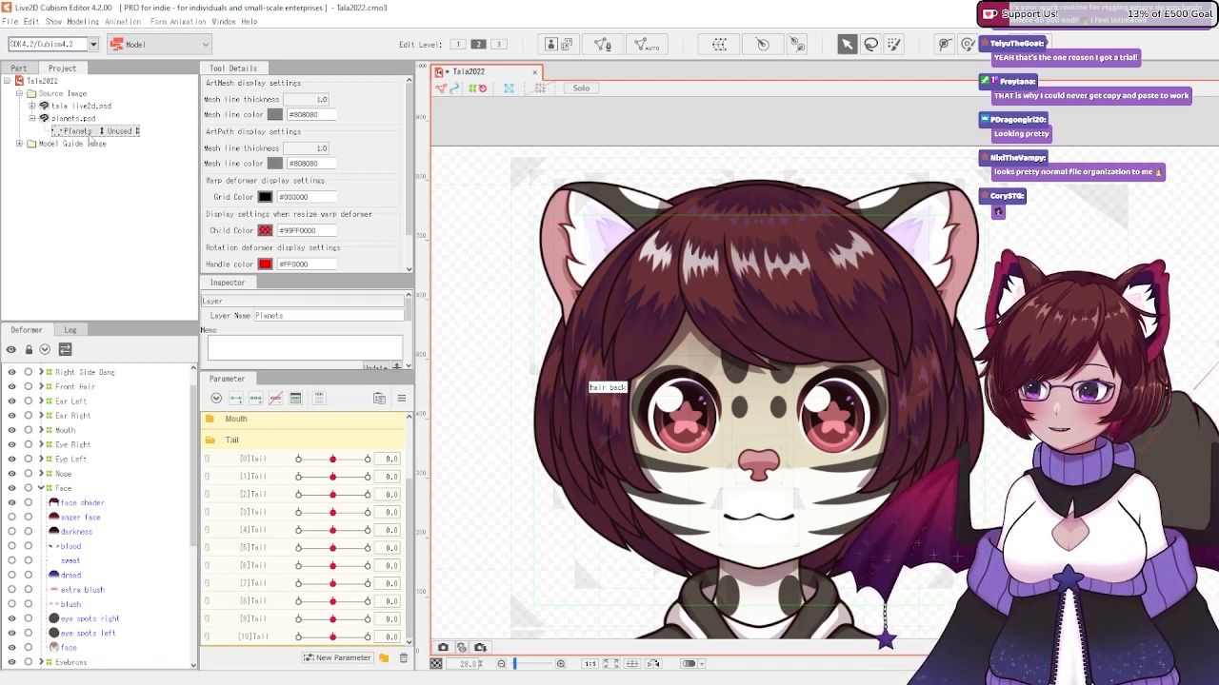
key("Up")
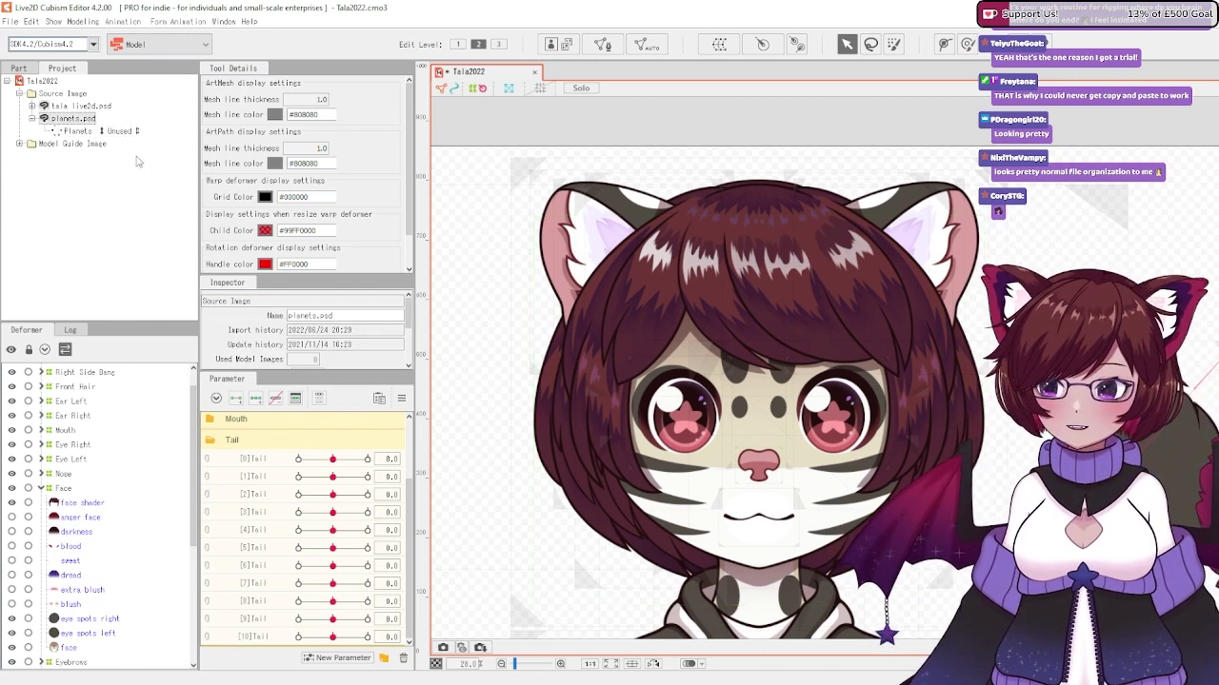
left_click(113, 135)
right_click(109, 137)
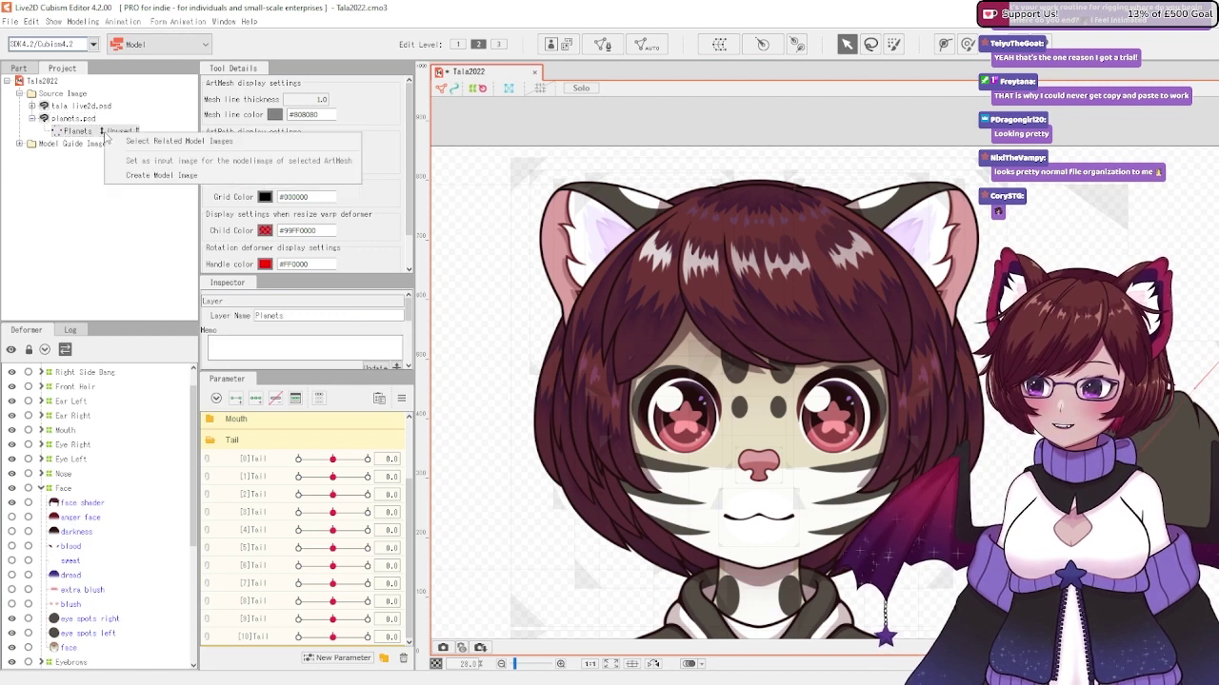
left_click(136, 180)
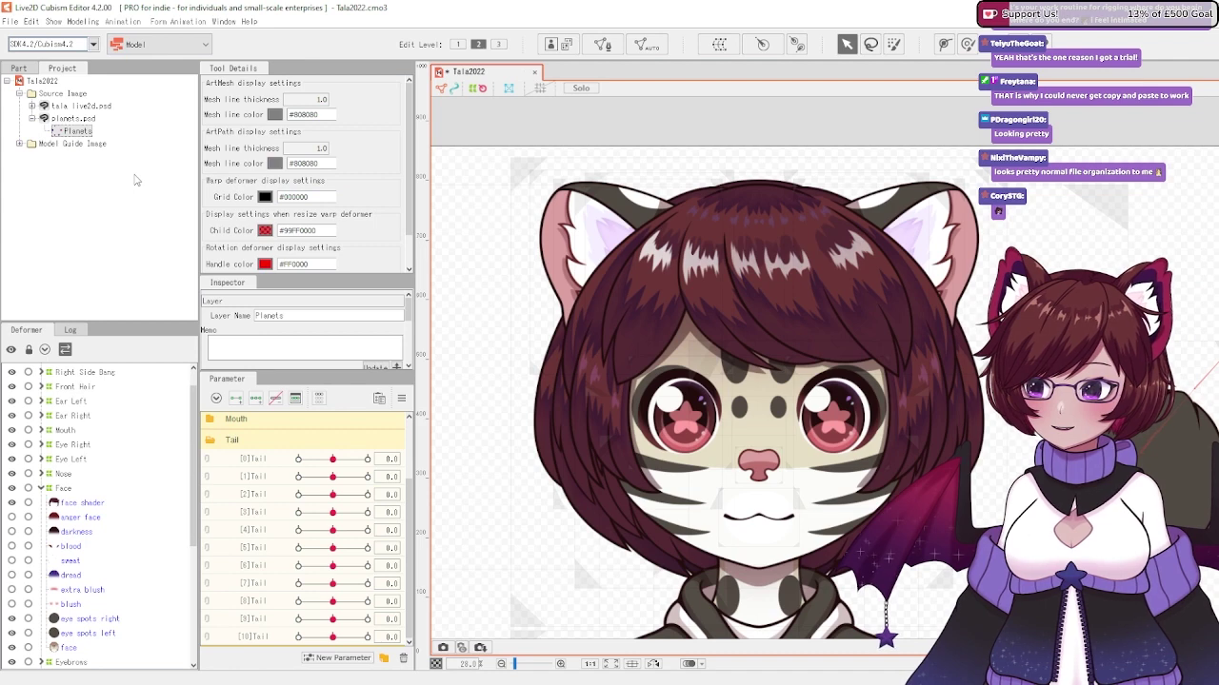
Create an ArtMesh from the new Planets model guide image.
left_click(21, 144)
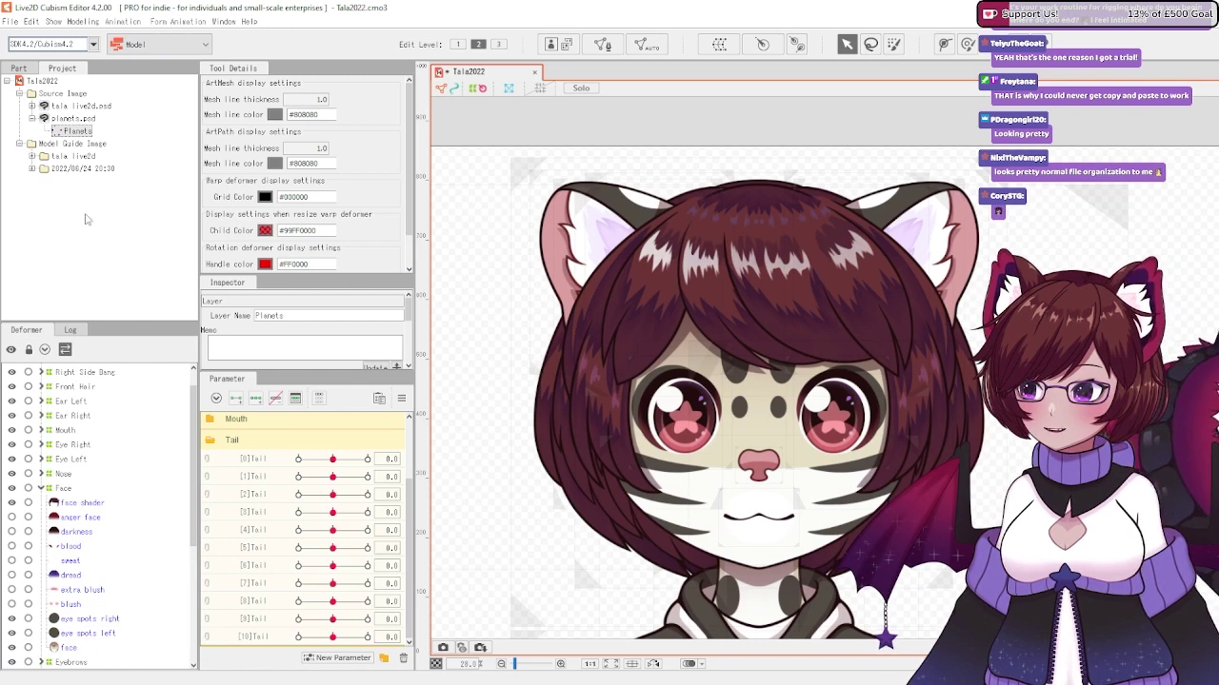
left_click(31, 169)
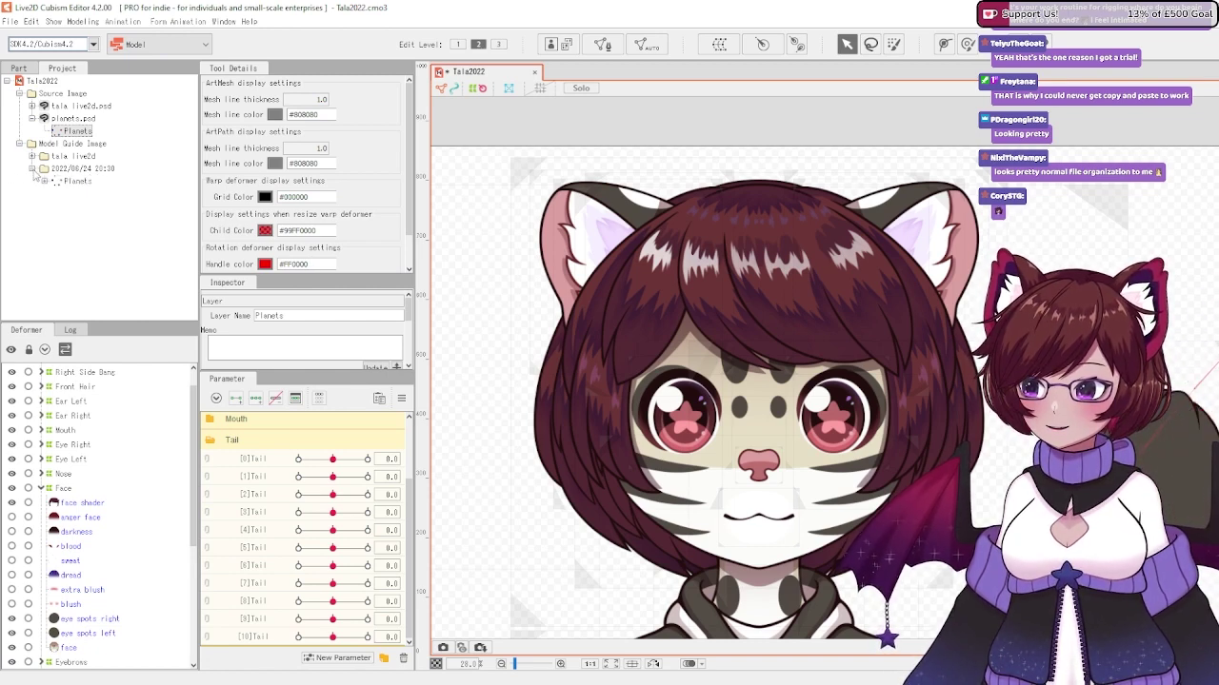
left_click(79, 189)
right_click(68, 182)
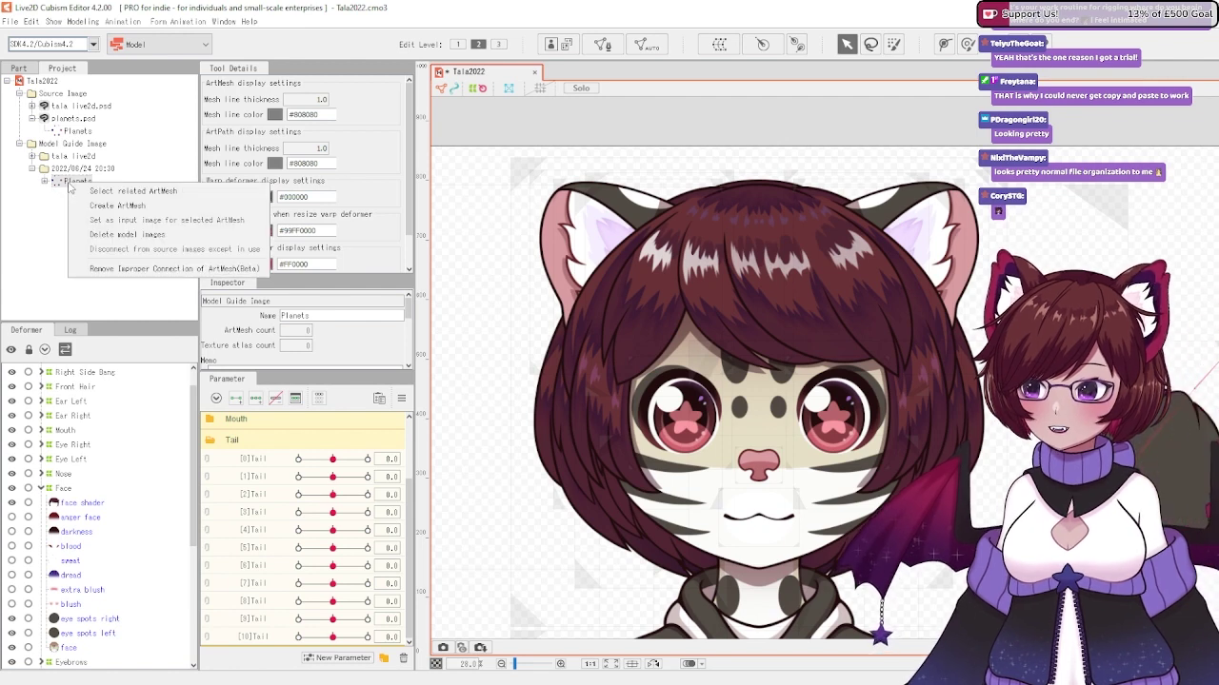
left_click(138, 210)
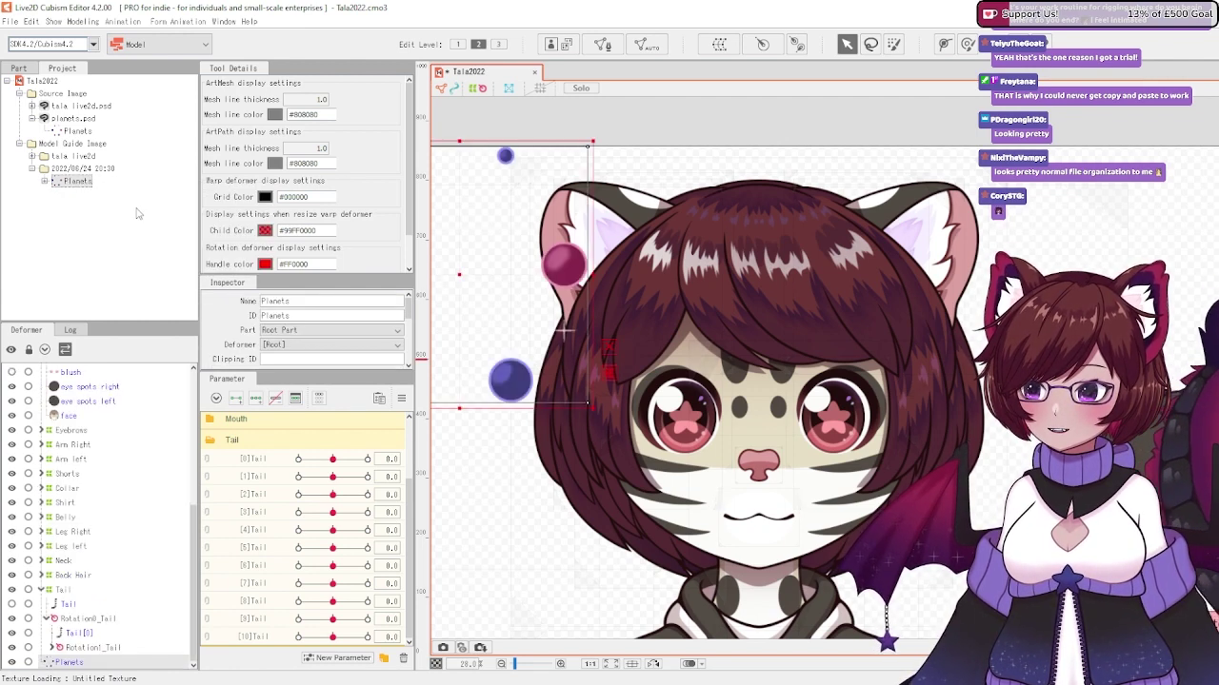
Try placing the Planets ArtMesh over the character's head and remove it again.
left_click_drag(756, 310, 853, 312)
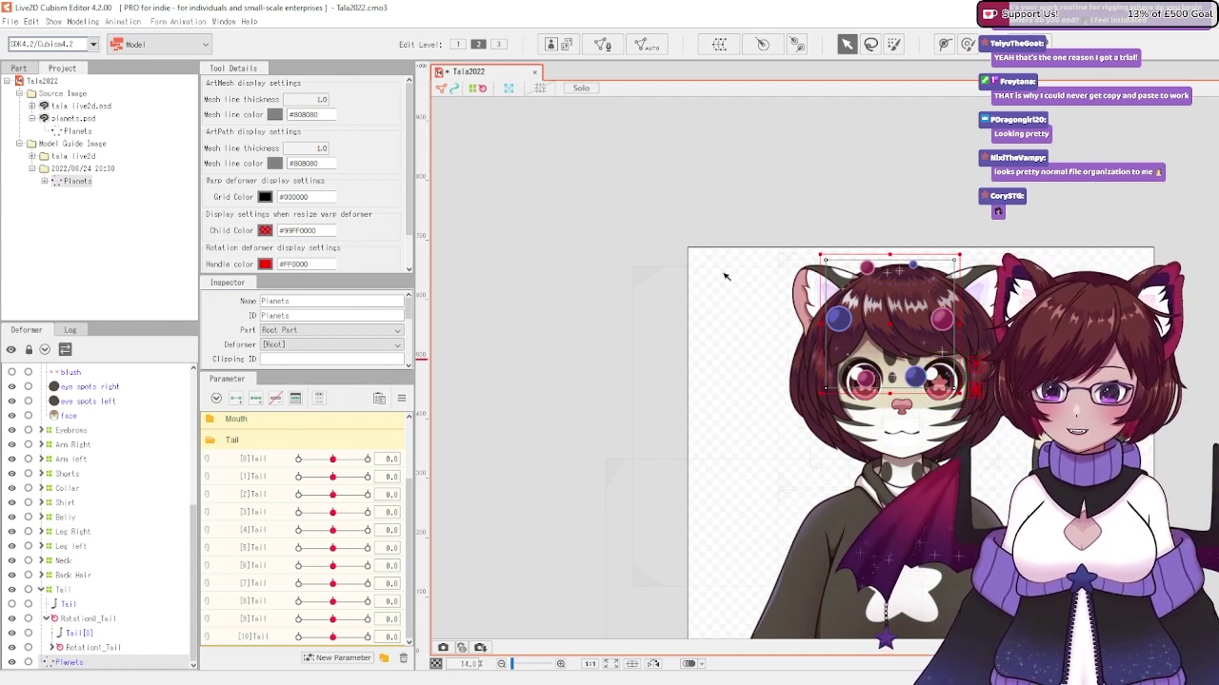
scroll(803, 345, "up", 2)
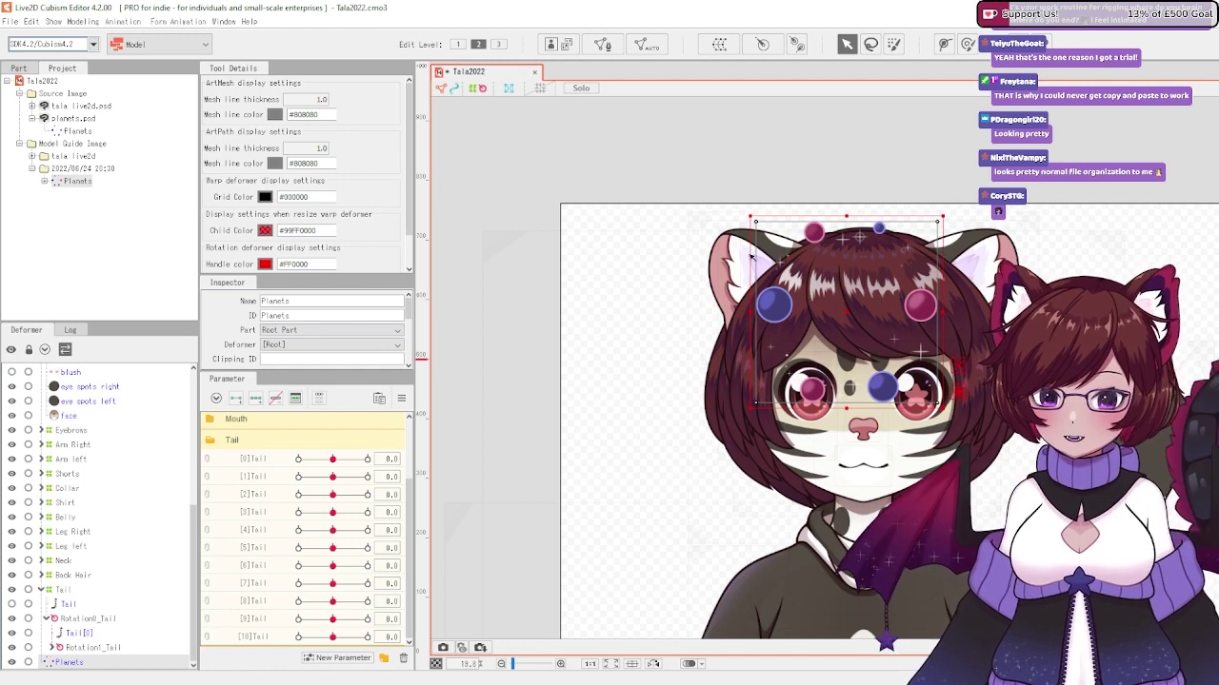
scroll(993, 333, "up", 2)
left_click(993, 333)
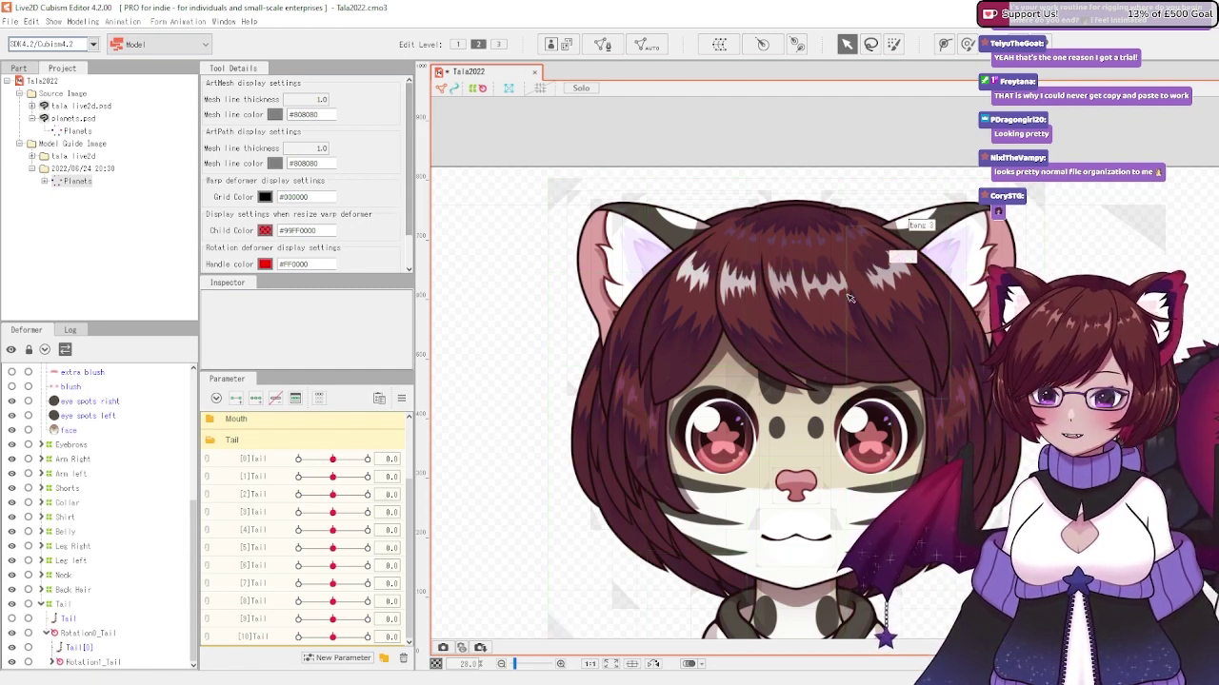
Select the face ArtMesh and set the Planets layer as the input image for its model image.
left_click(793, 444)
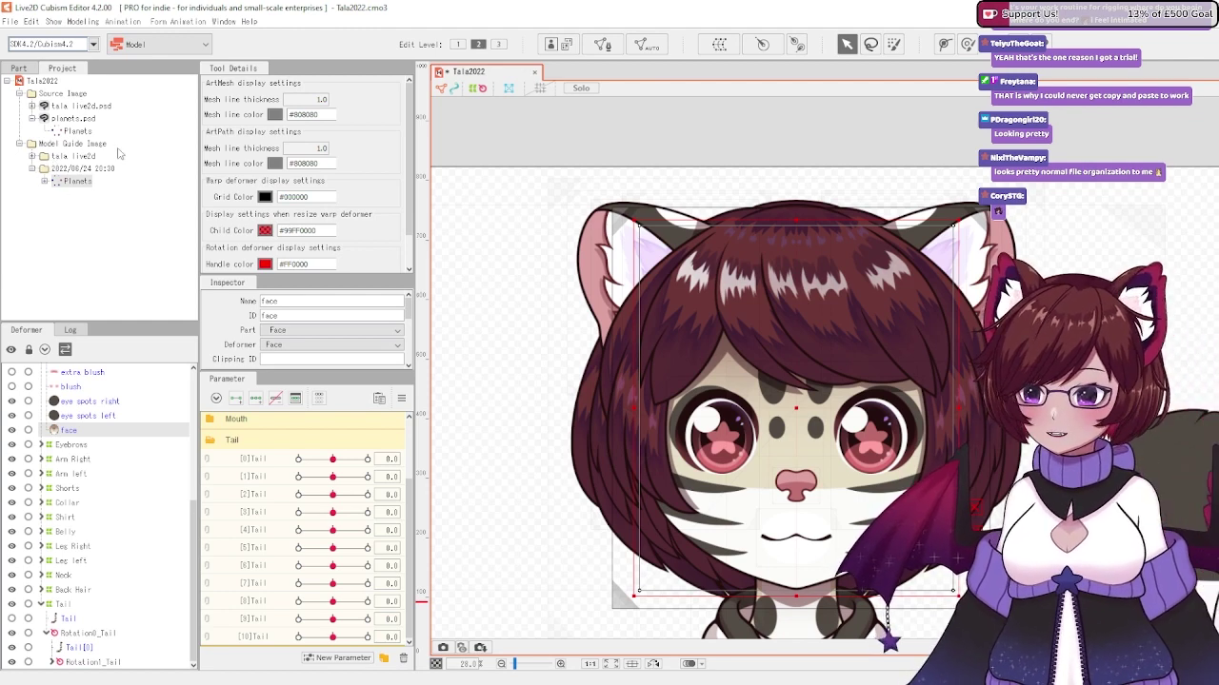
right_click(80, 133)
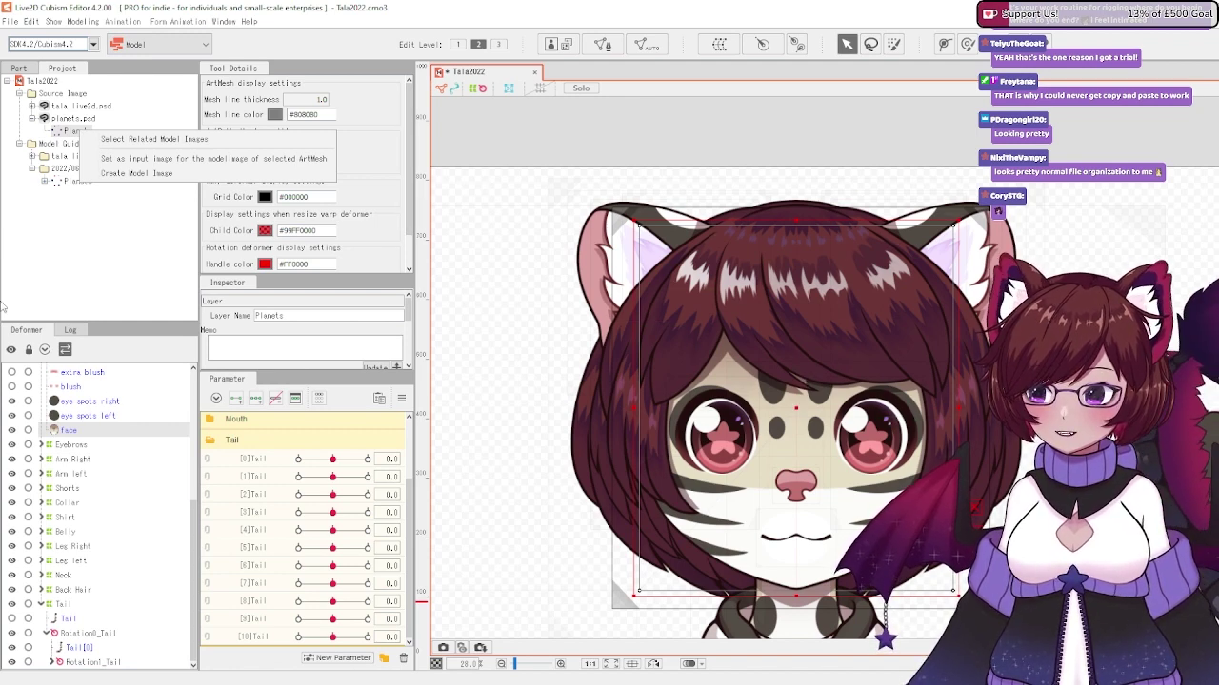
left_click(286, 158)
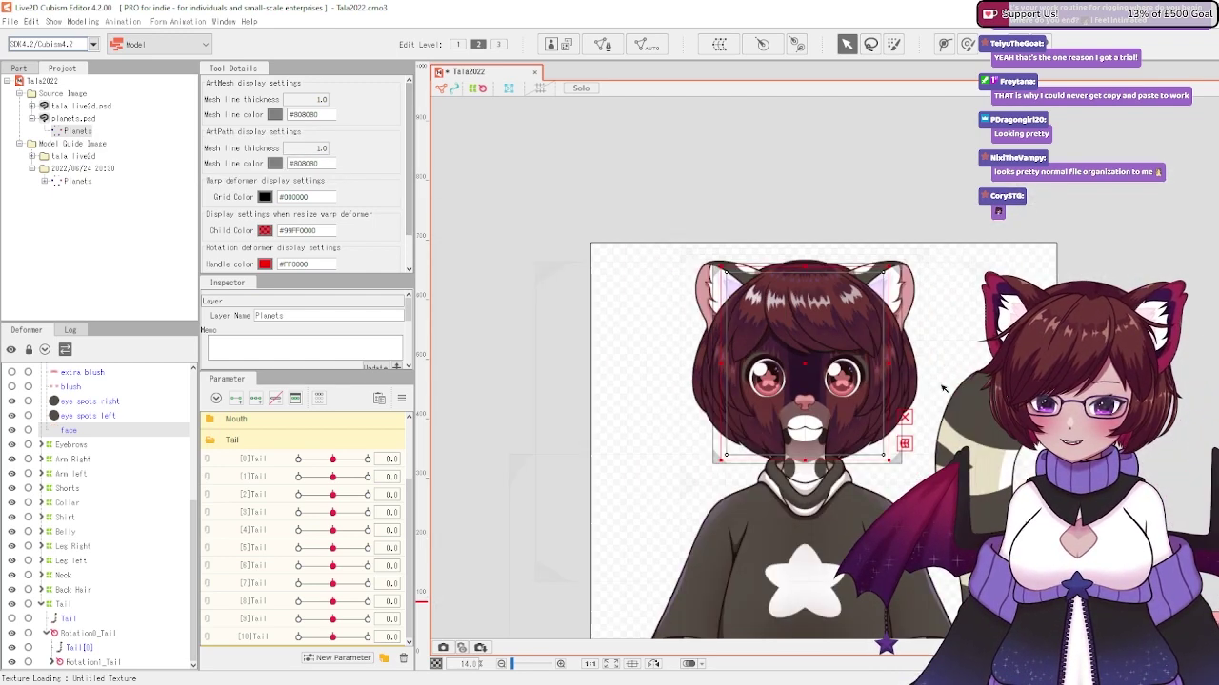
Inspect the face ArtMesh in mesh edit mode with the display set to Show Model Image, and leave without keeping changes.
left_click_drag(815, 369, 731, 344)
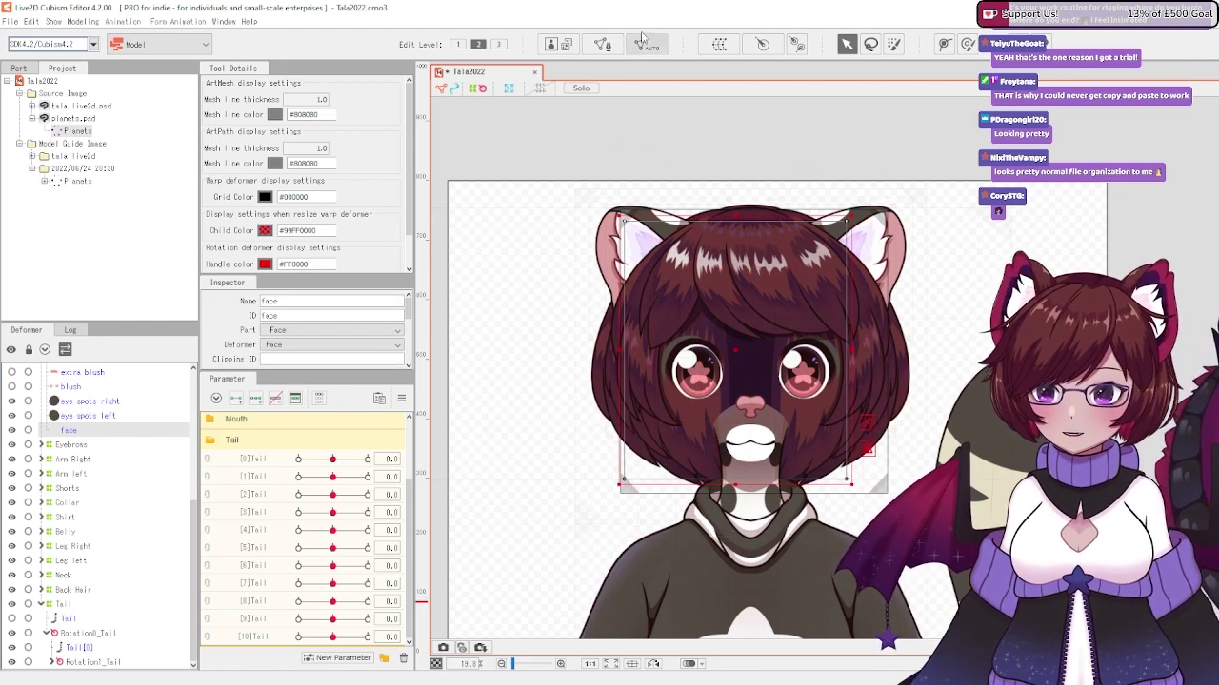
left_click(603, 46)
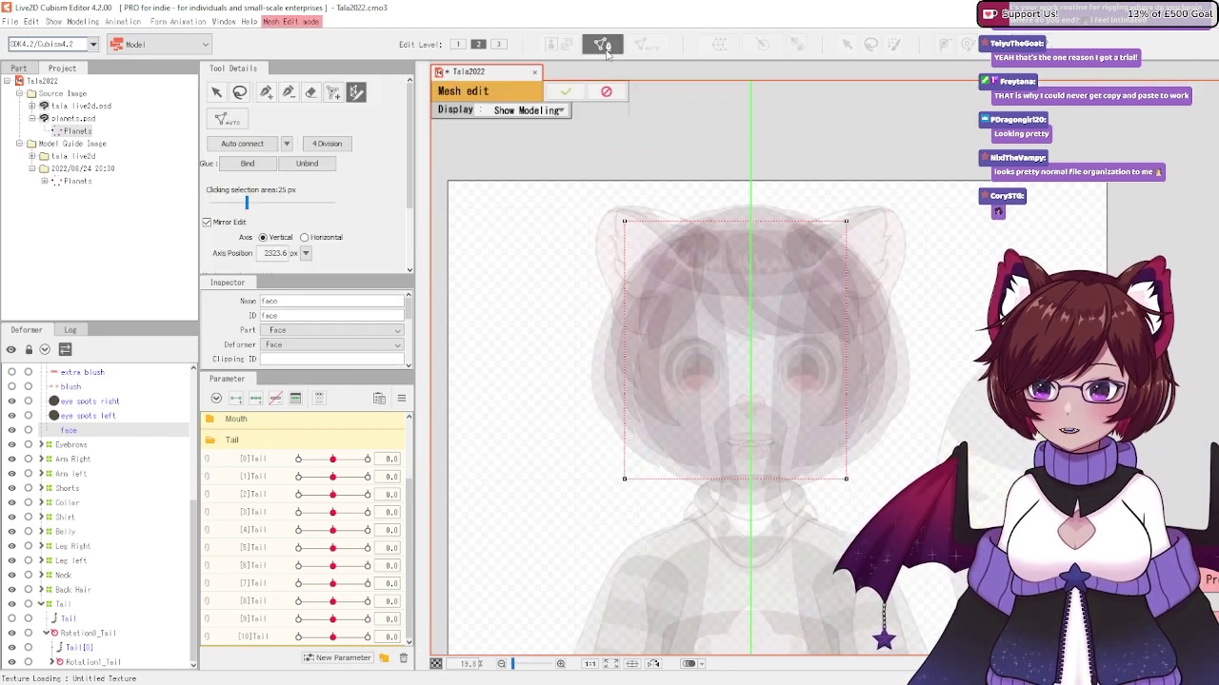
left_click(541, 112)
left_click(534, 135)
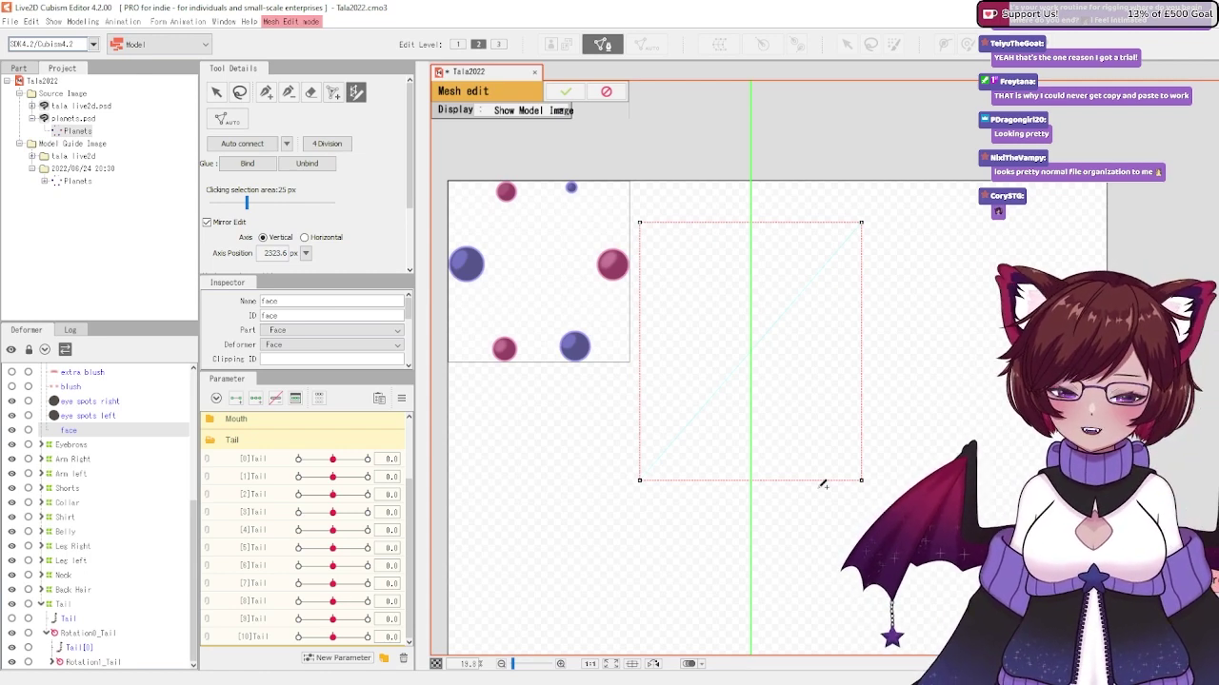
key("Escape")
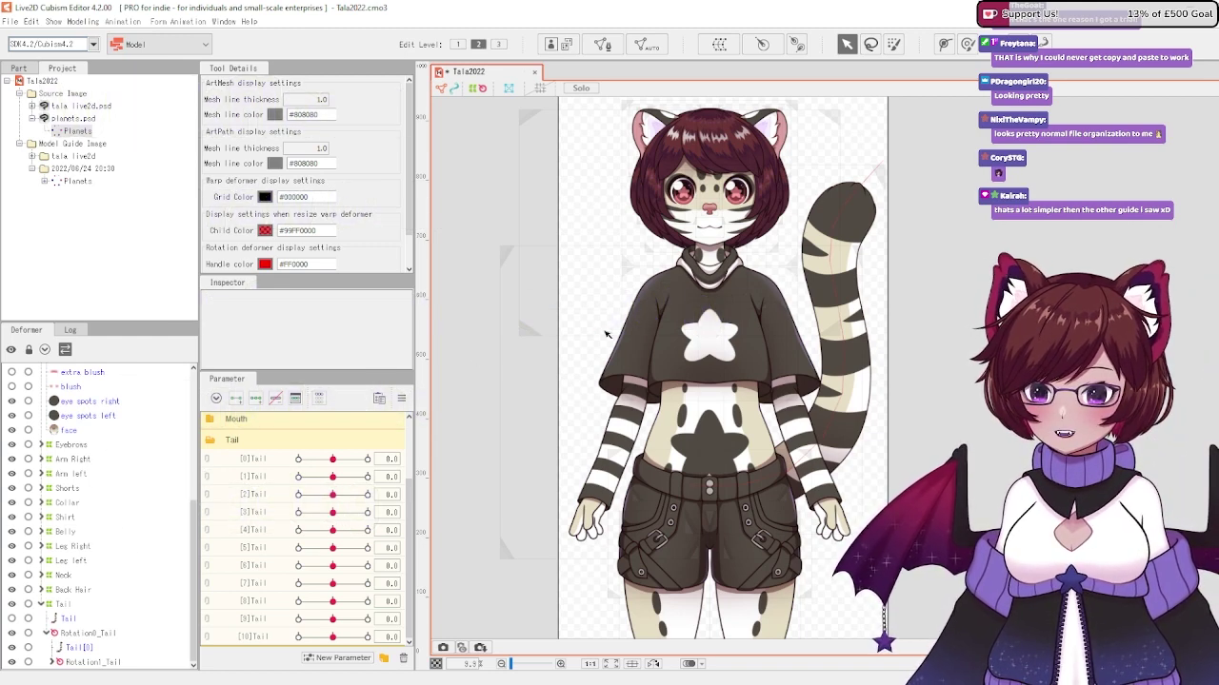
Open the model's texture atlas for editing to examine how the meshes are laid out.
scroll(95, 418, "up", 6)
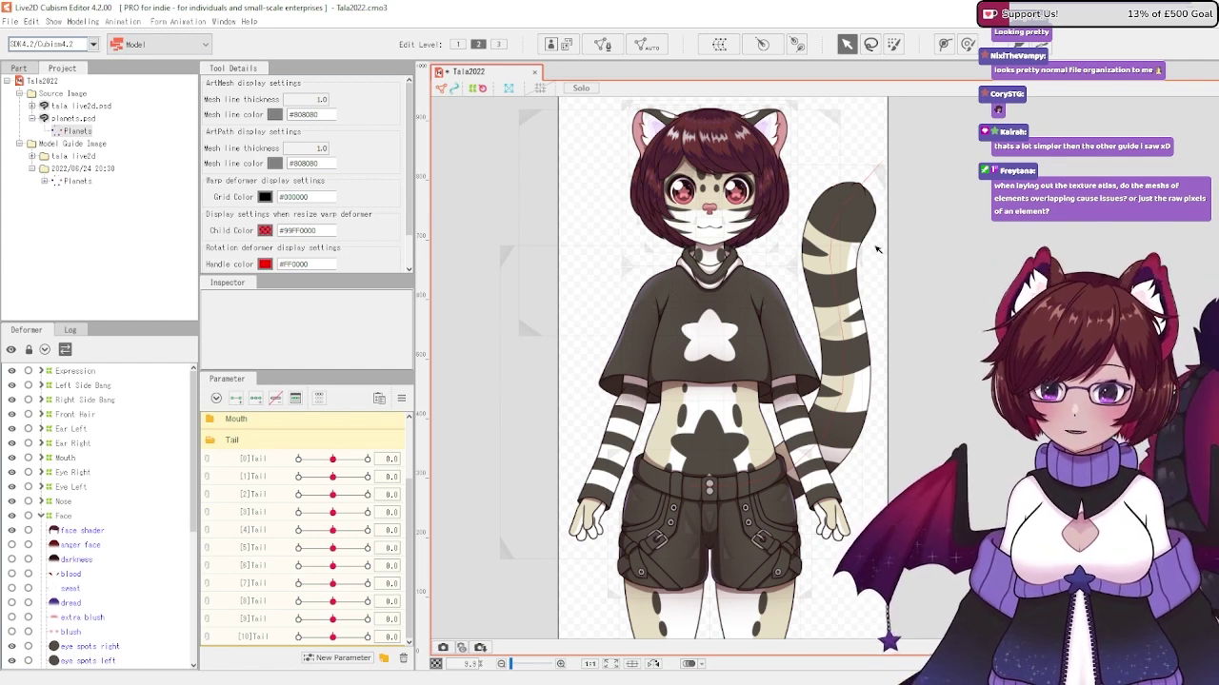
scroll(877, 250, "up", 3)
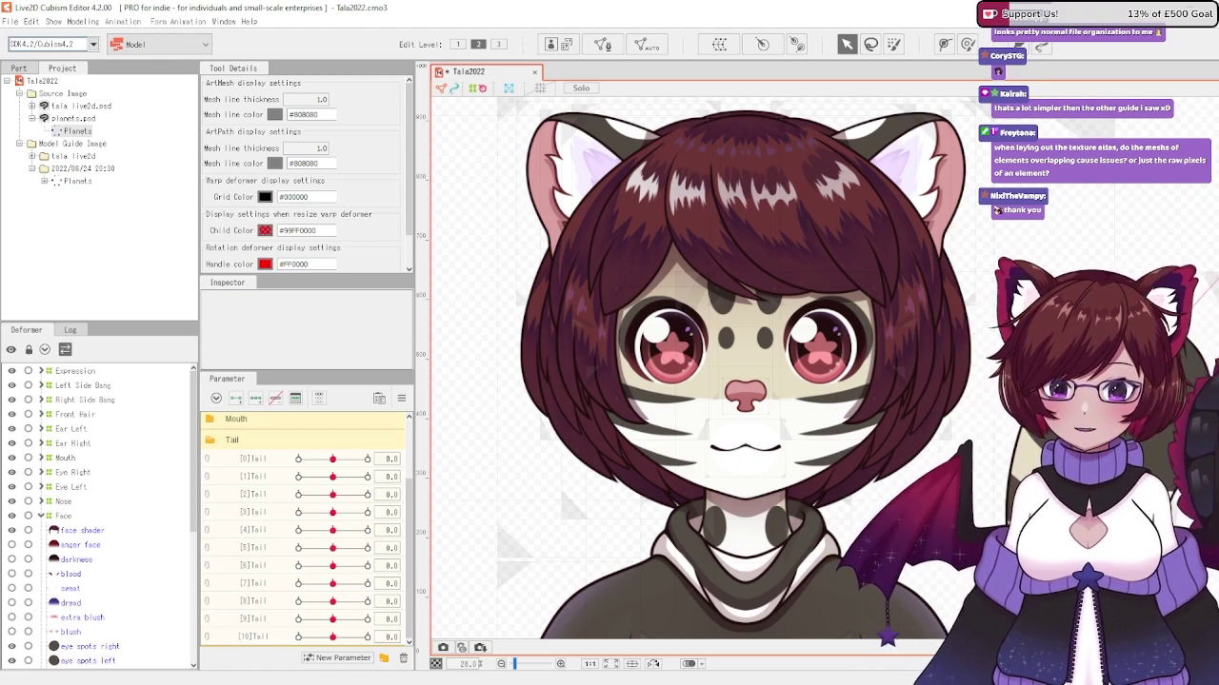
key("ctrl+a")
scroll(1203, 298, "down", 3)
left_click(1203, 298)
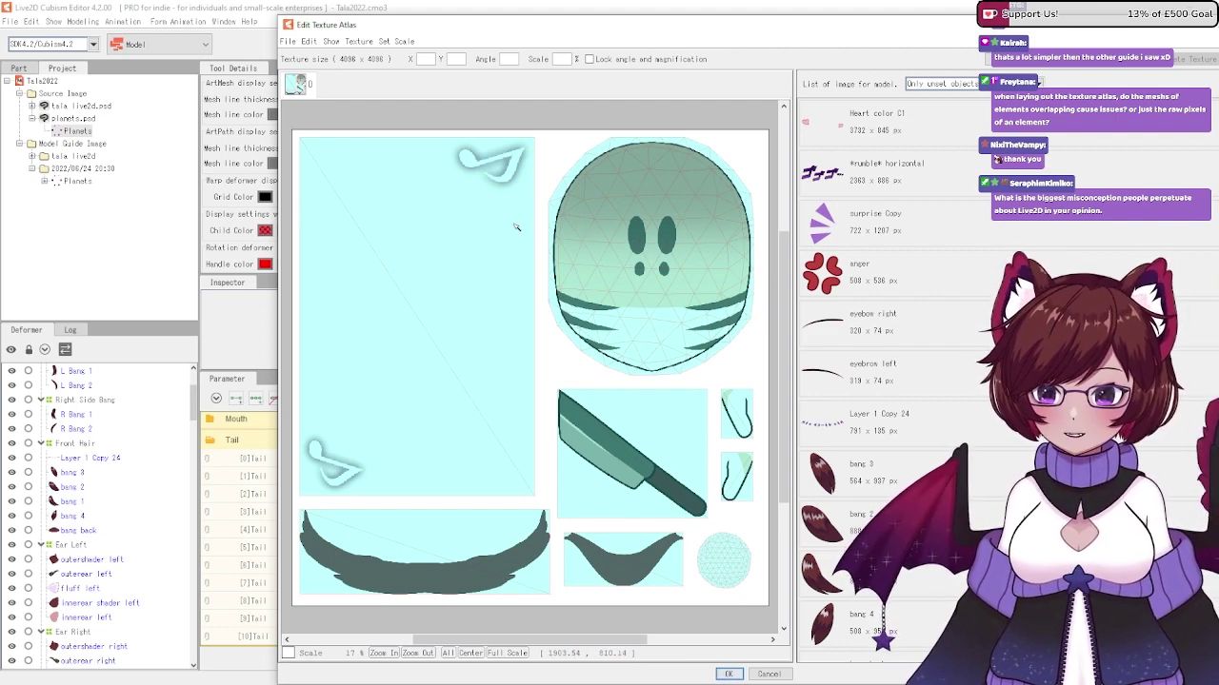
Move the face mesh in the texture atlas so that its lower edge overlaps the corner of the knife's mesh.
scroll(586, 147, "up", 1)
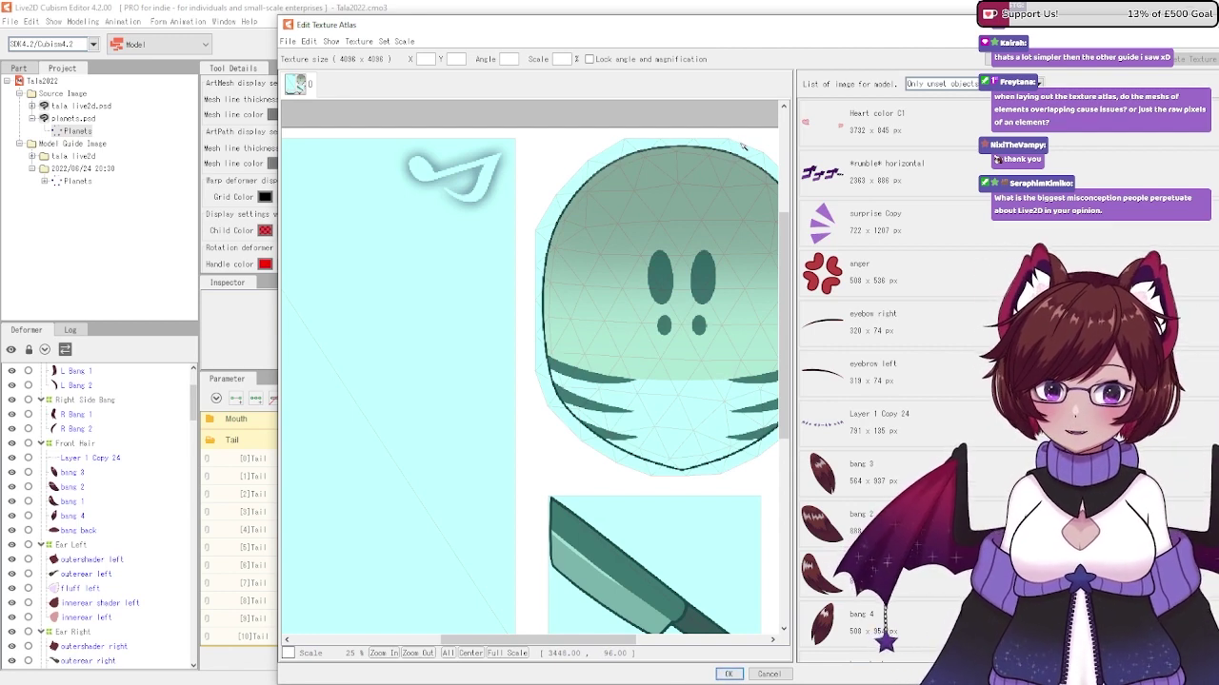
scroll(757, 236, "down", 2)
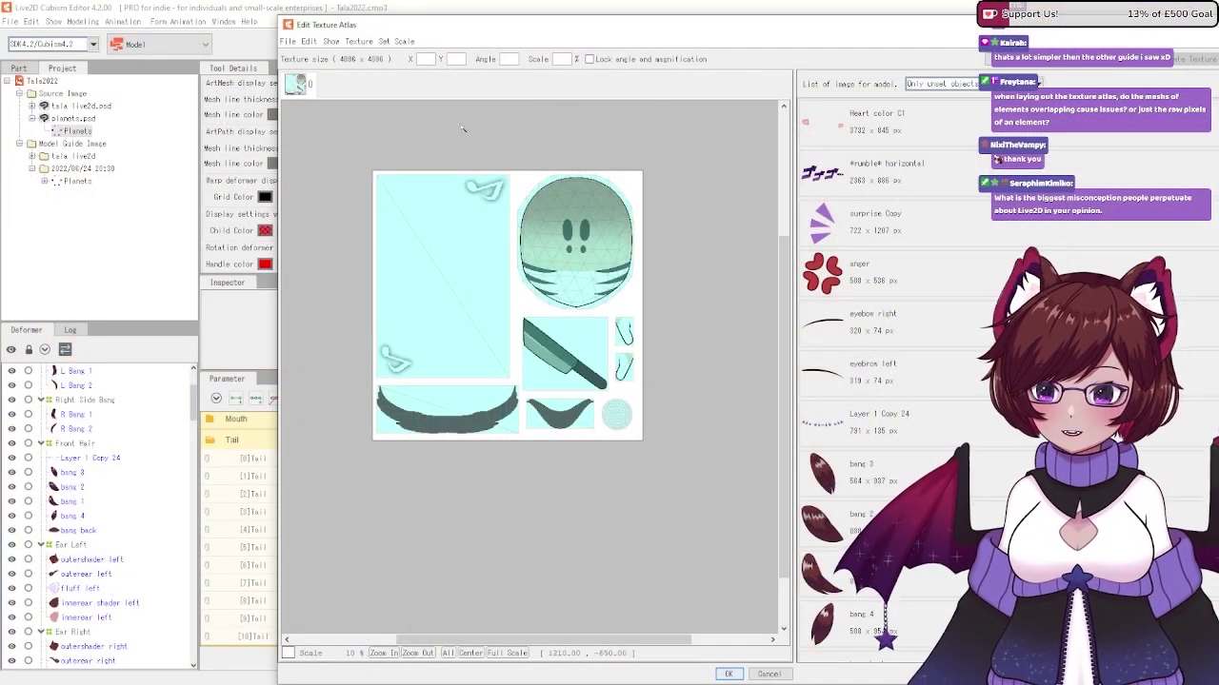
scroll(461, 129, "up", 3)
scroll(525, 307, "down", 3)
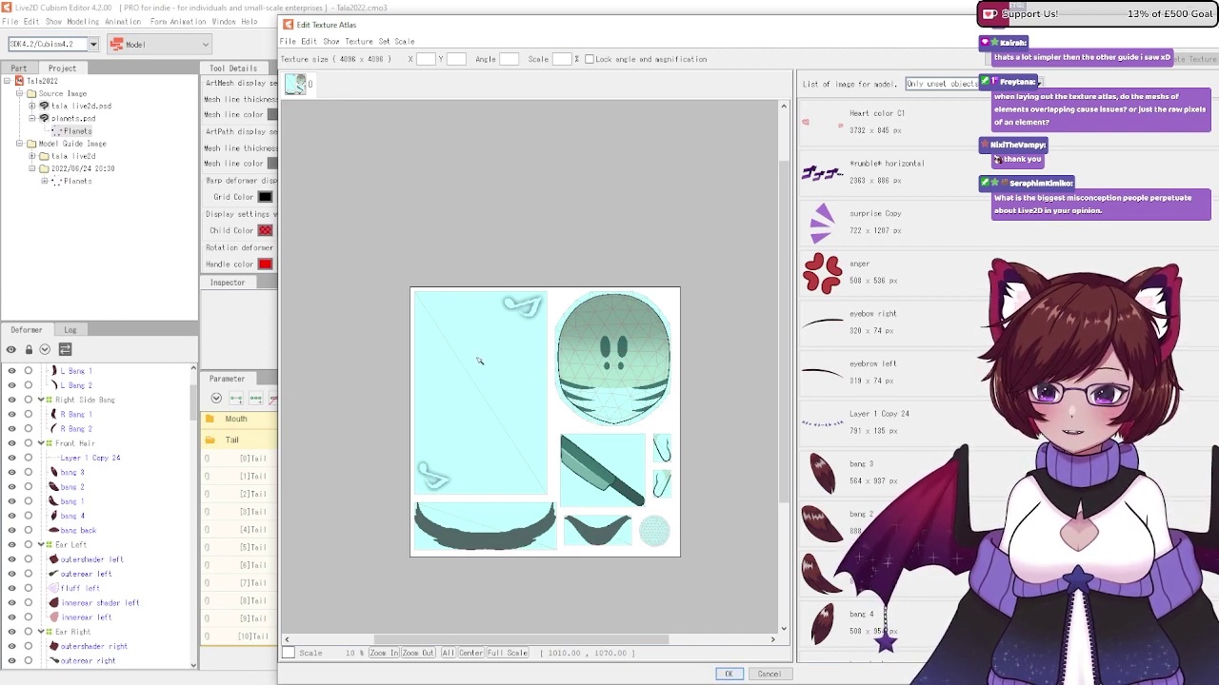
left_click(626, 349)
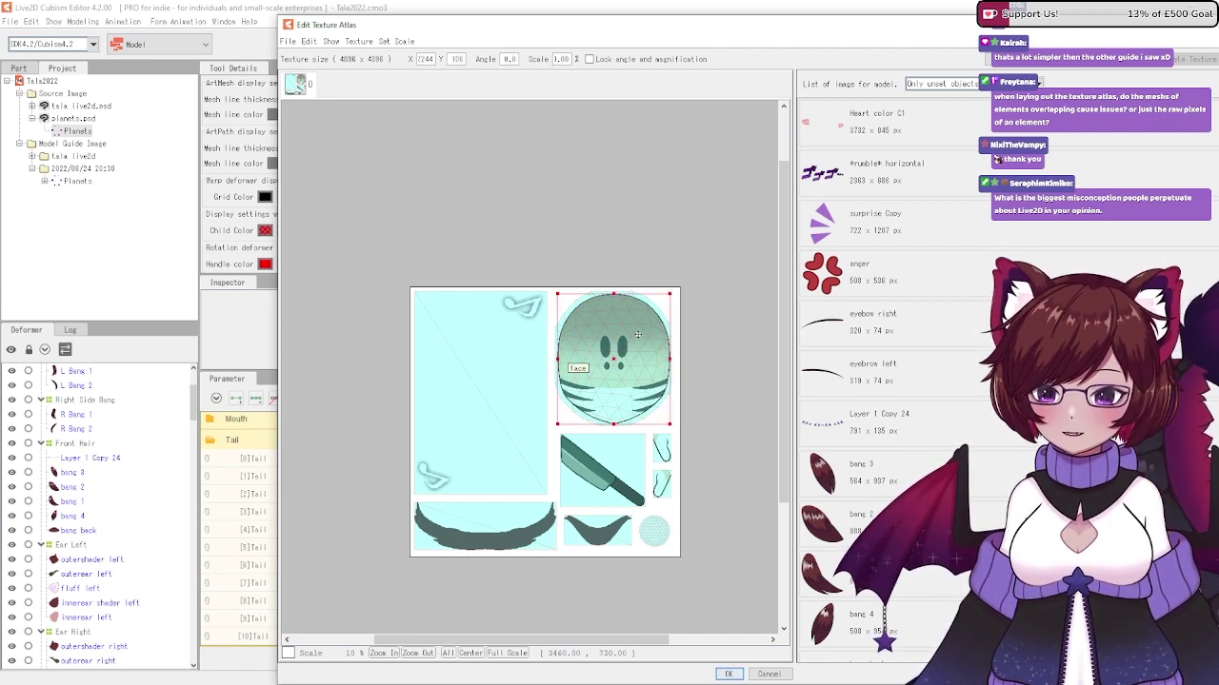
scroll(638, 336, "up", 2)
left_click_drag(645, 330, 566, 322)
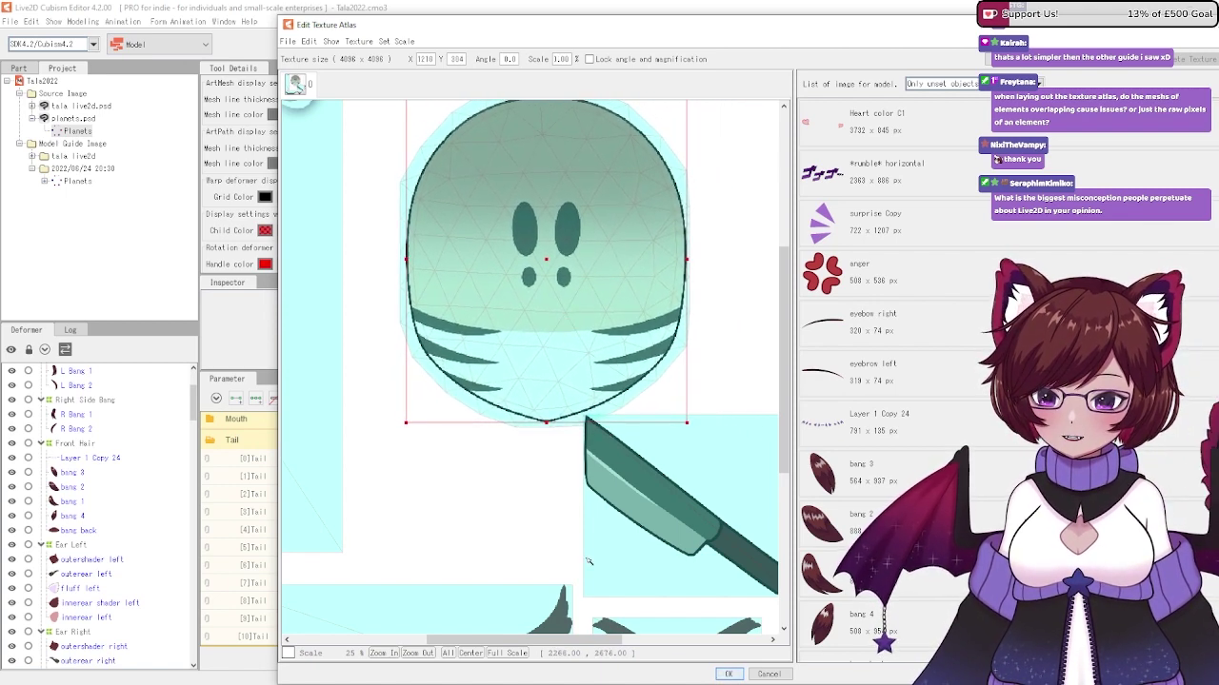
left_click(563, 491)
scroll(567, 372, "up", 2)
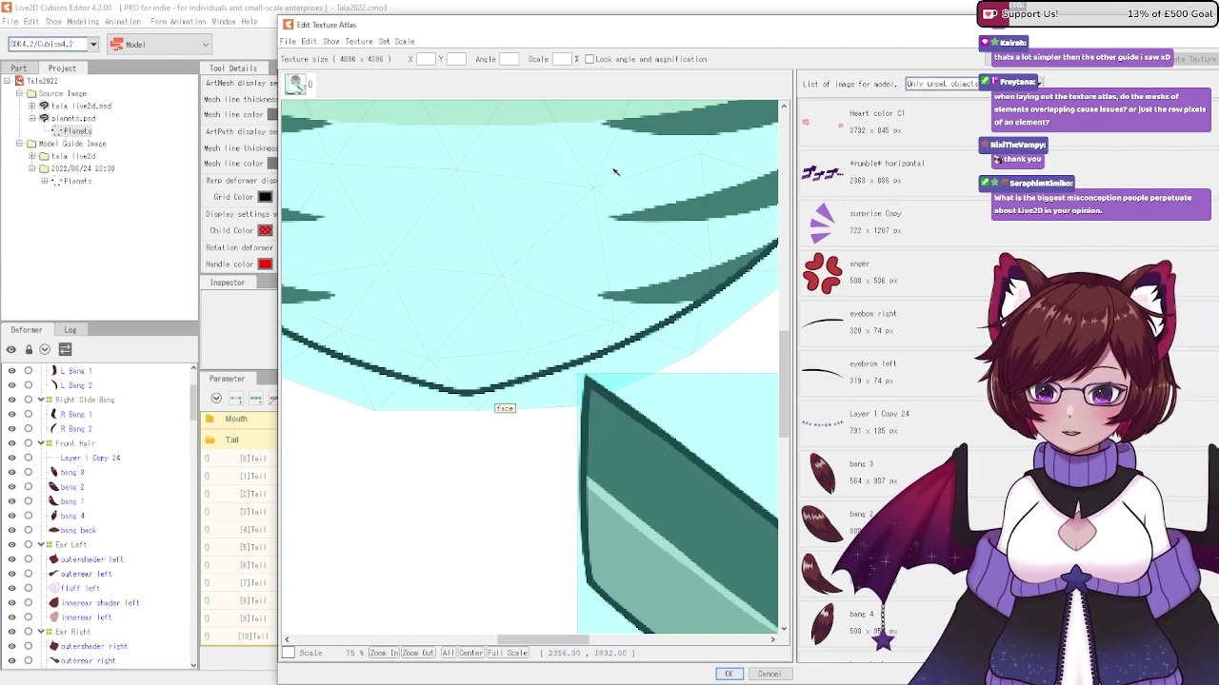
Inspect the face ArtMesh against the neighbouring knife in mesh edit mode with the display set to Show Atlas.
double_click(505, 250)
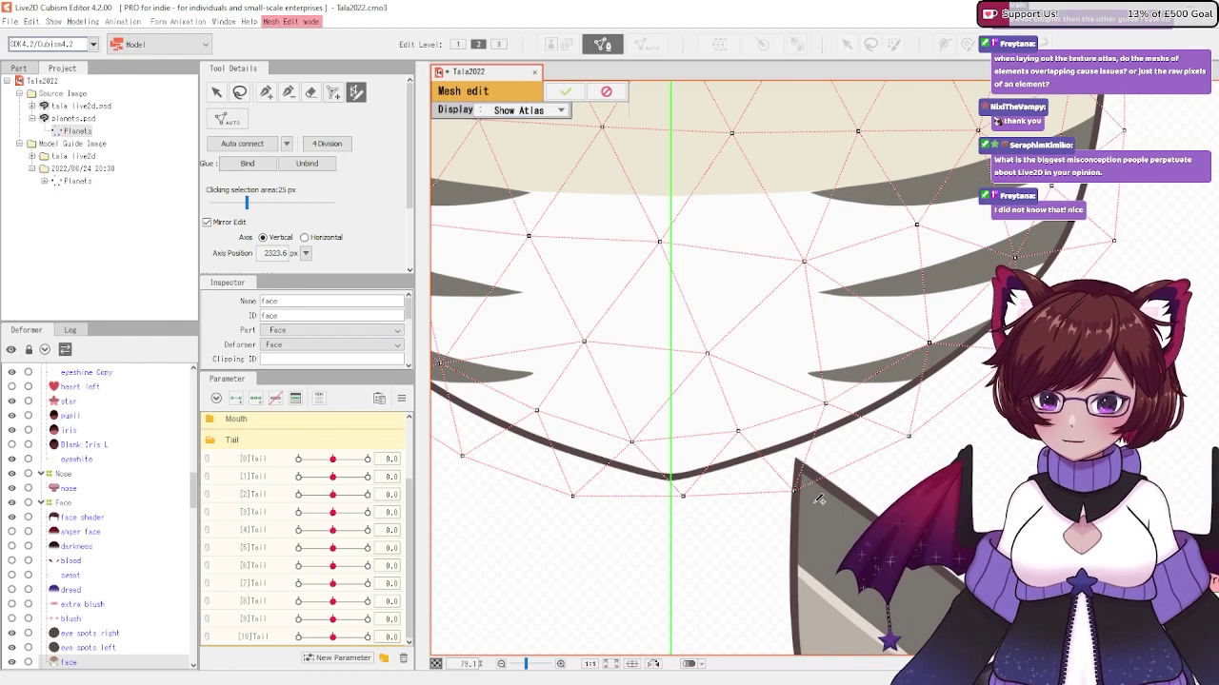
scroll(615, 471, "down", 5)
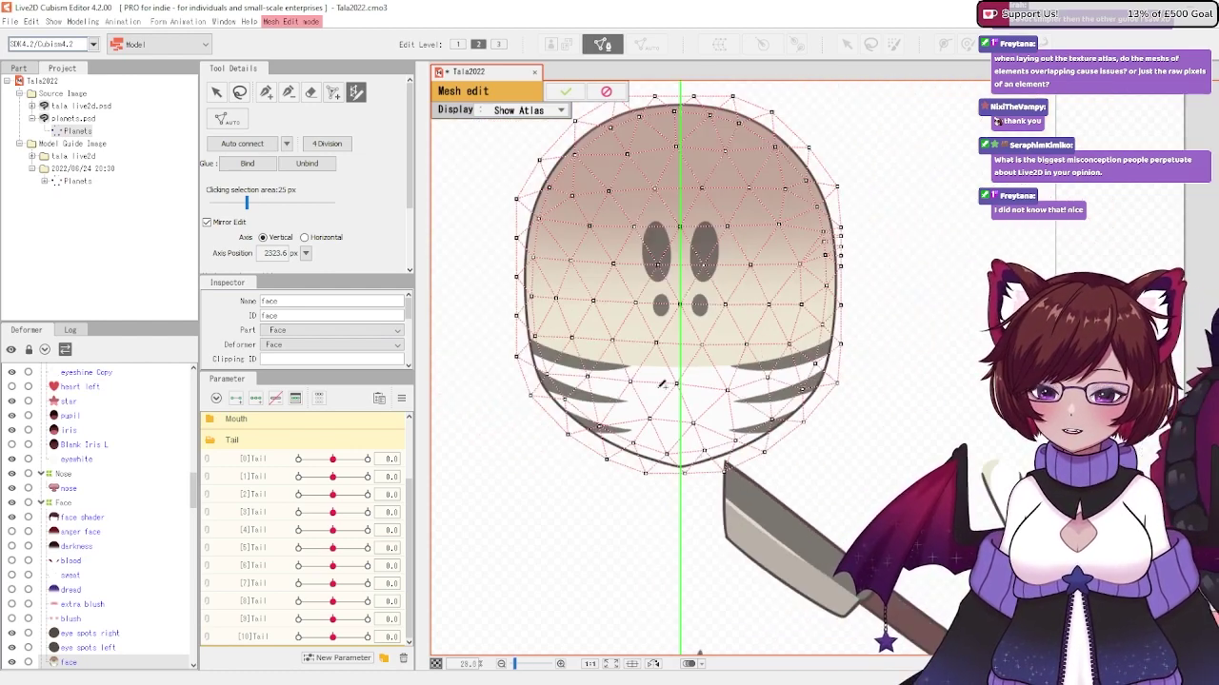
key("Return")
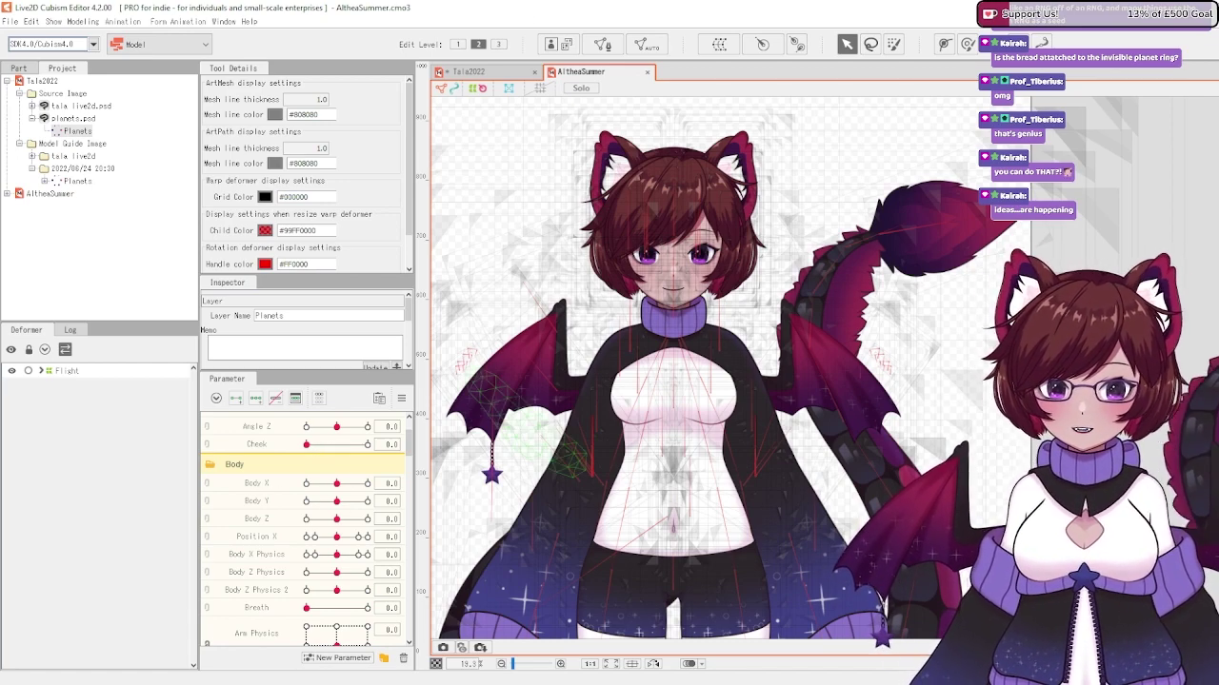
Open the physics settings of the AltheaSummer model to examine the tail group's input and pendulum chain.
left_click(487, 464)
left_click(490, 468)
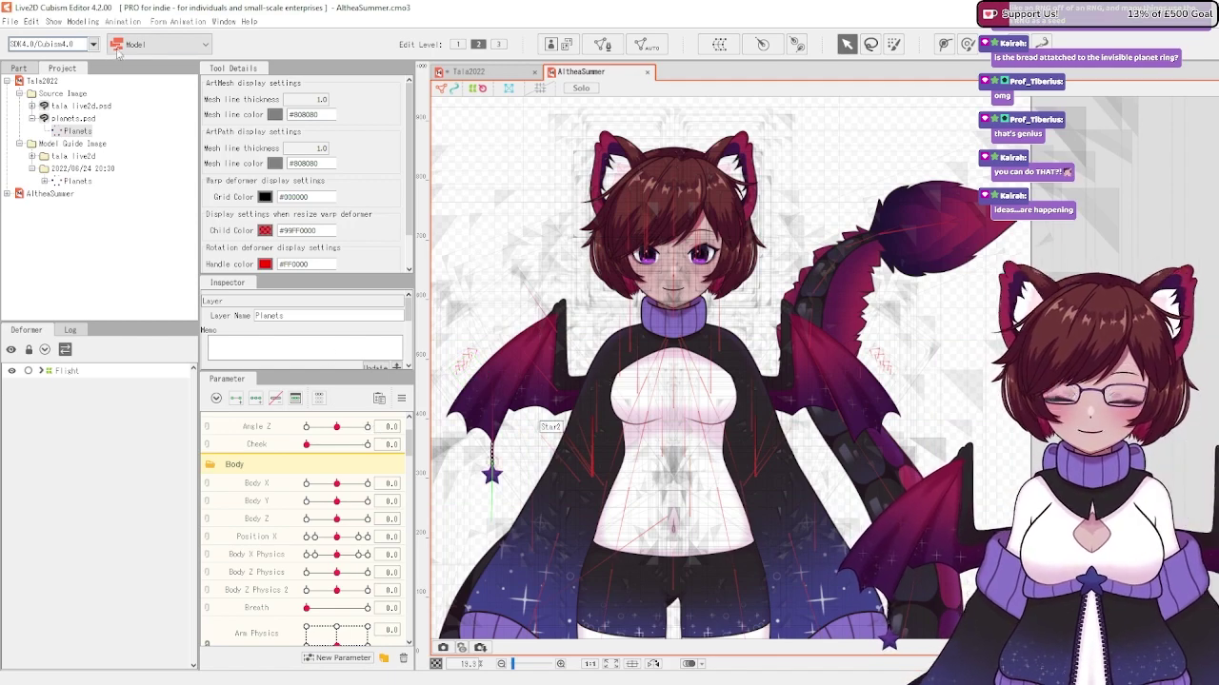
left_click(83, 20)
left_click(143, 219)
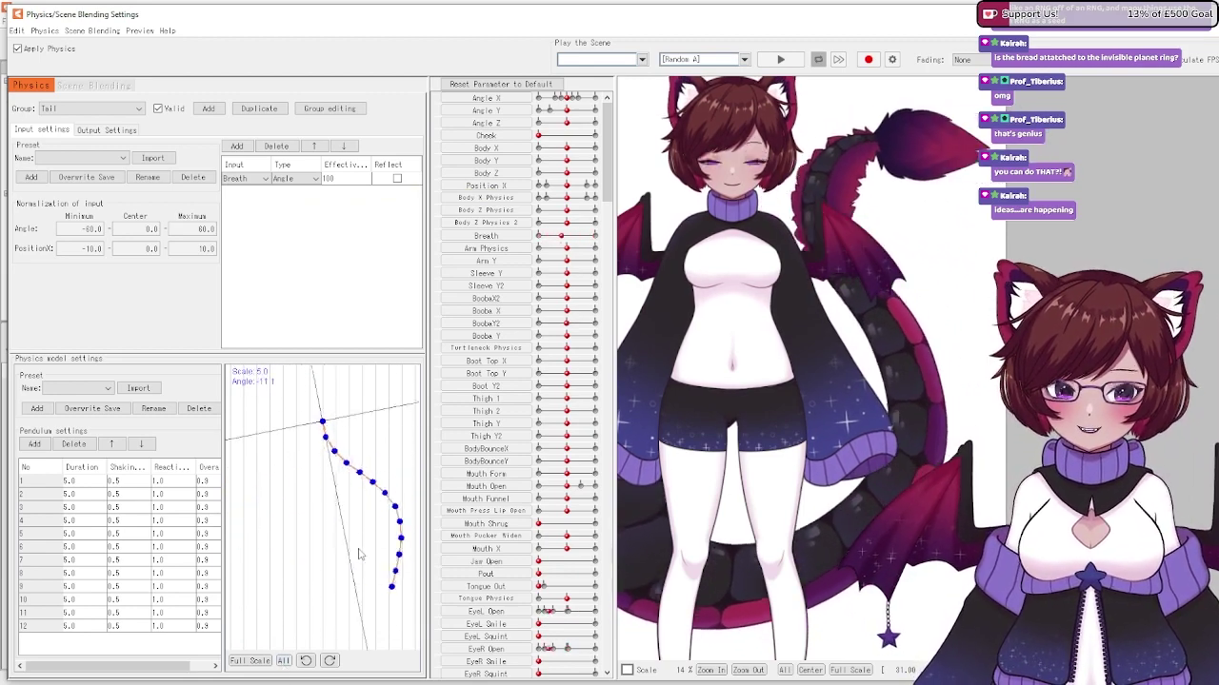
scroll(820, 366, "down", 2)
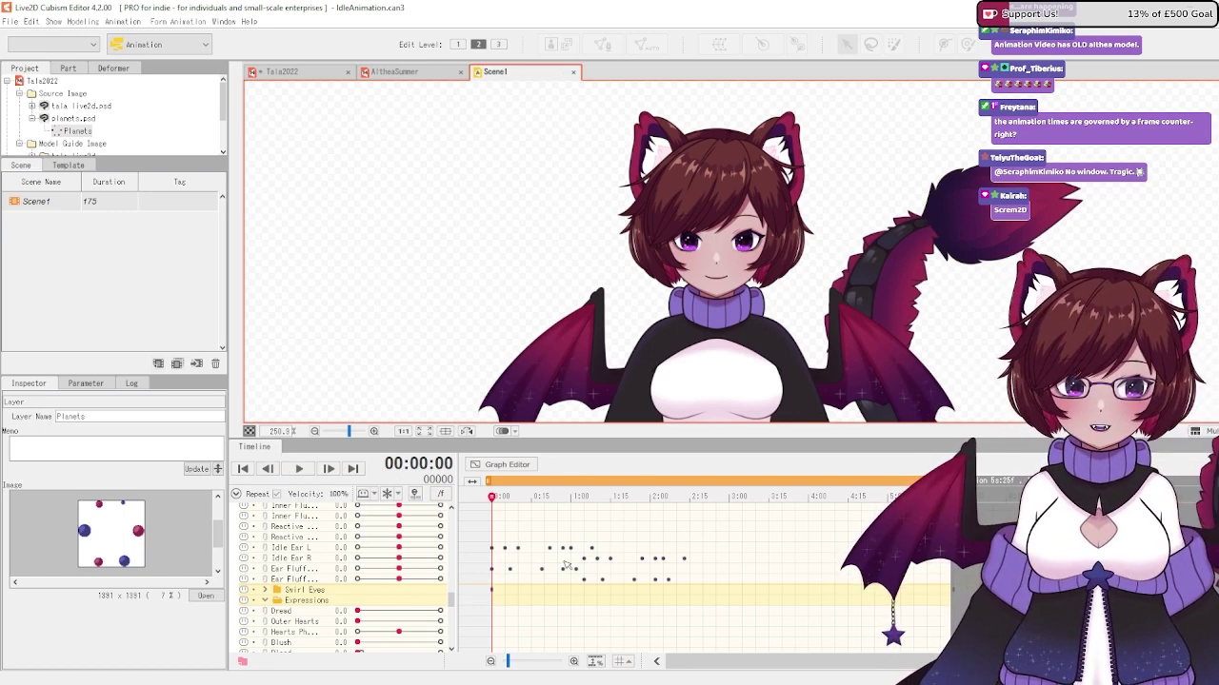
Play Scene1 of the idle animation and review the ear keyframes along its timeline.
left_click(302, 470)
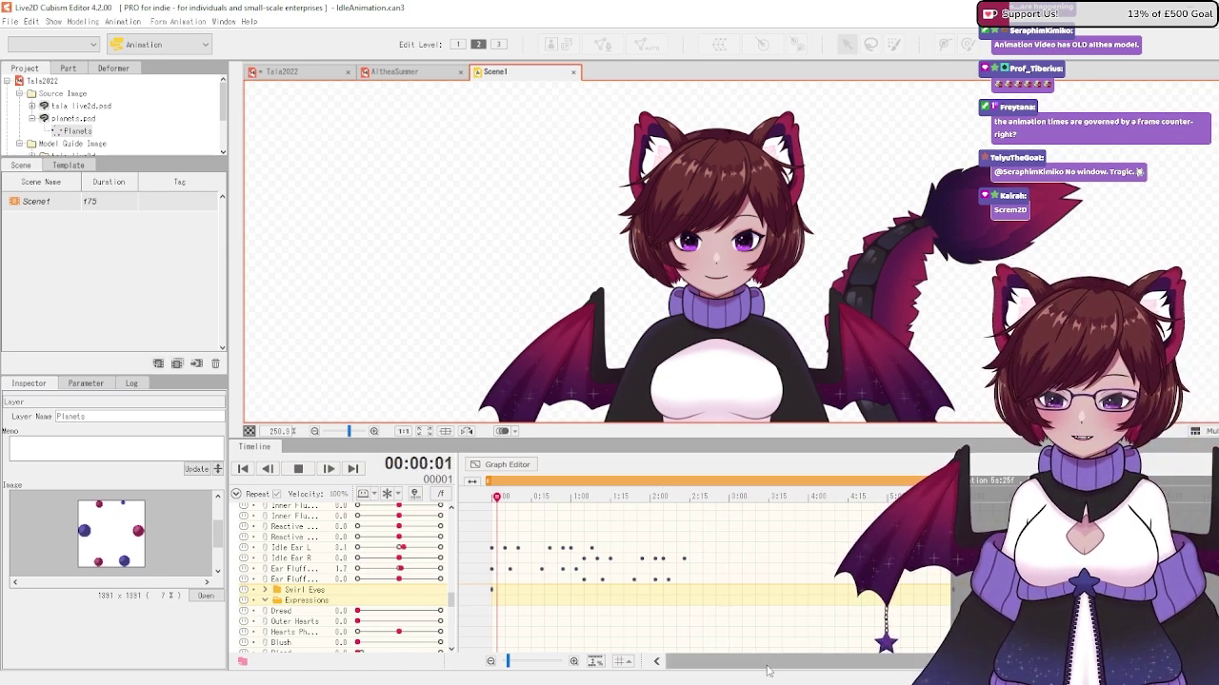
left_click_drag(724, 666, 800, 673)
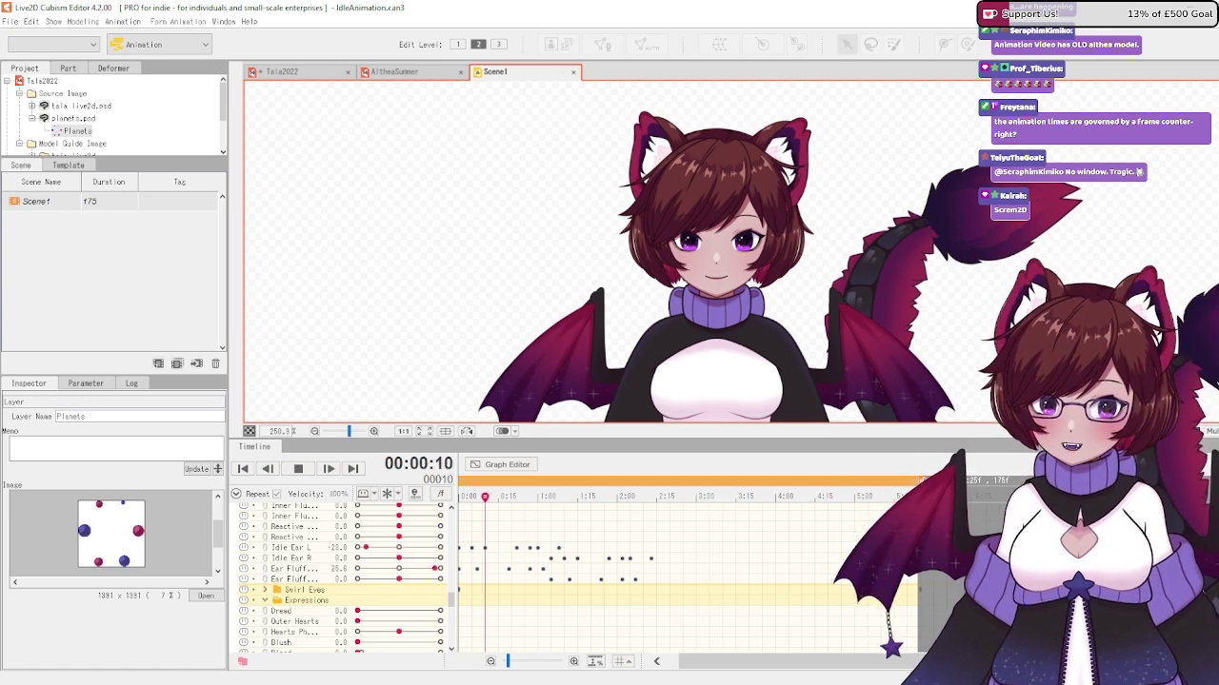
scroll(793, 663, "left", 2)
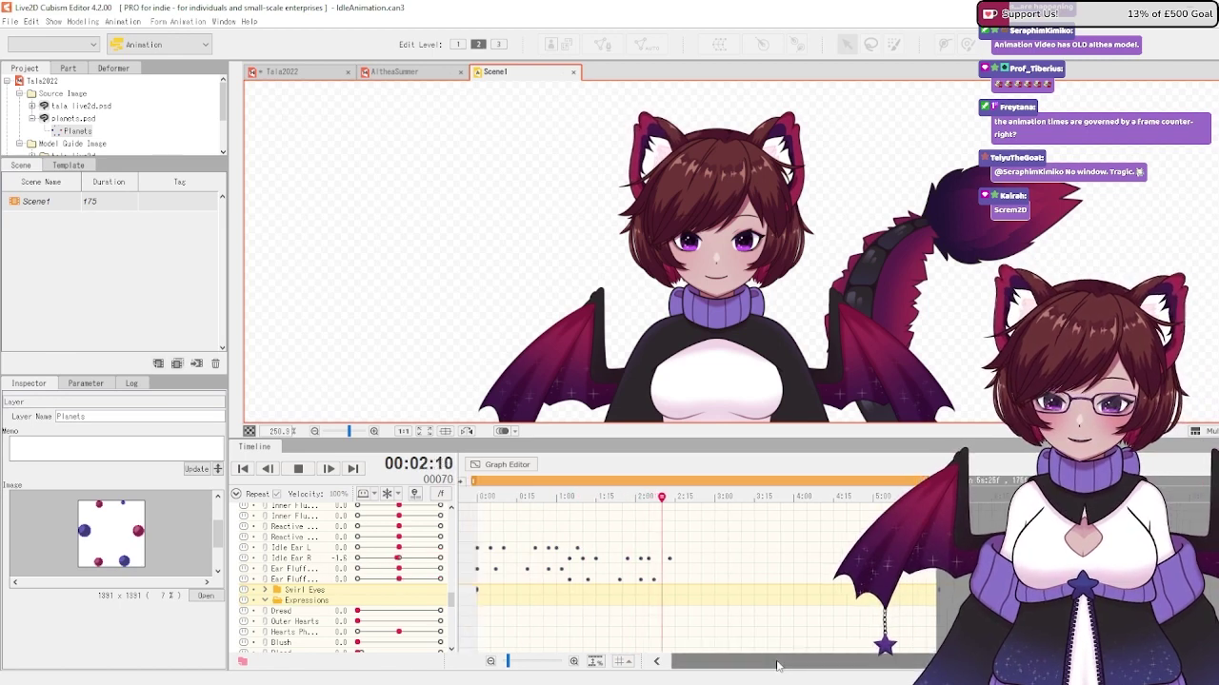
Try shortening Scene1's duration to 70 frames, and extend it back to 175 frames while replaying the animation.
left_click_drag(891, 491, 696, 485)
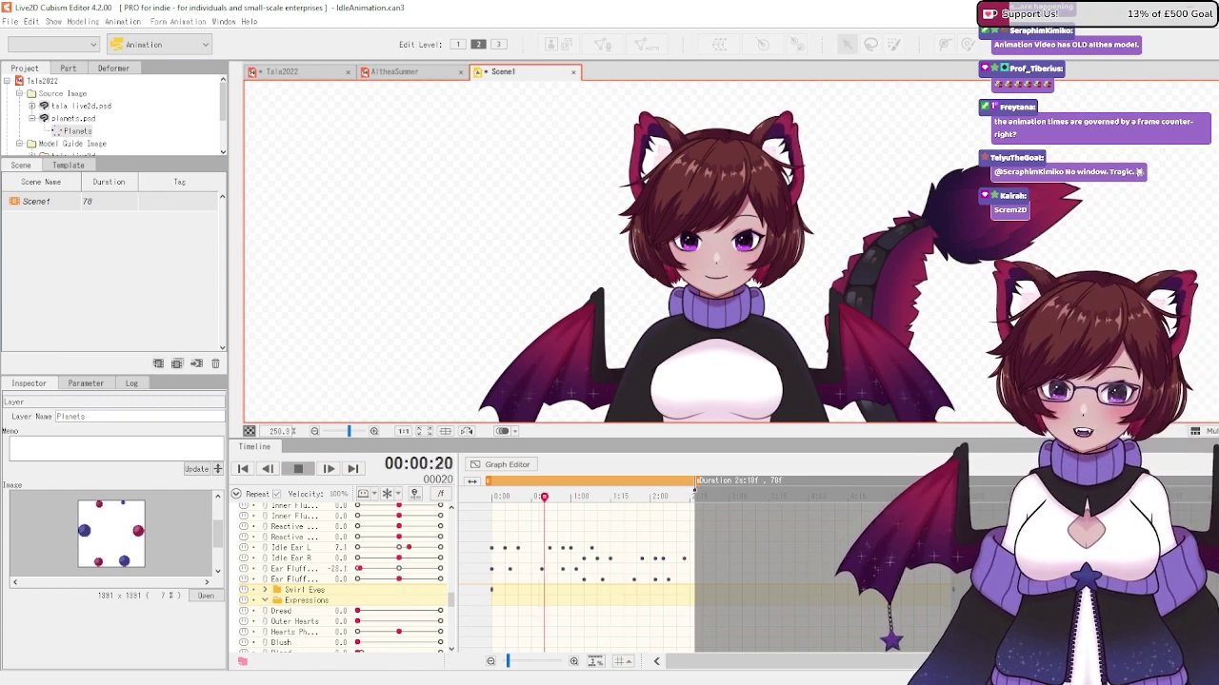
left_click_drag(692, 482, 935, 482)
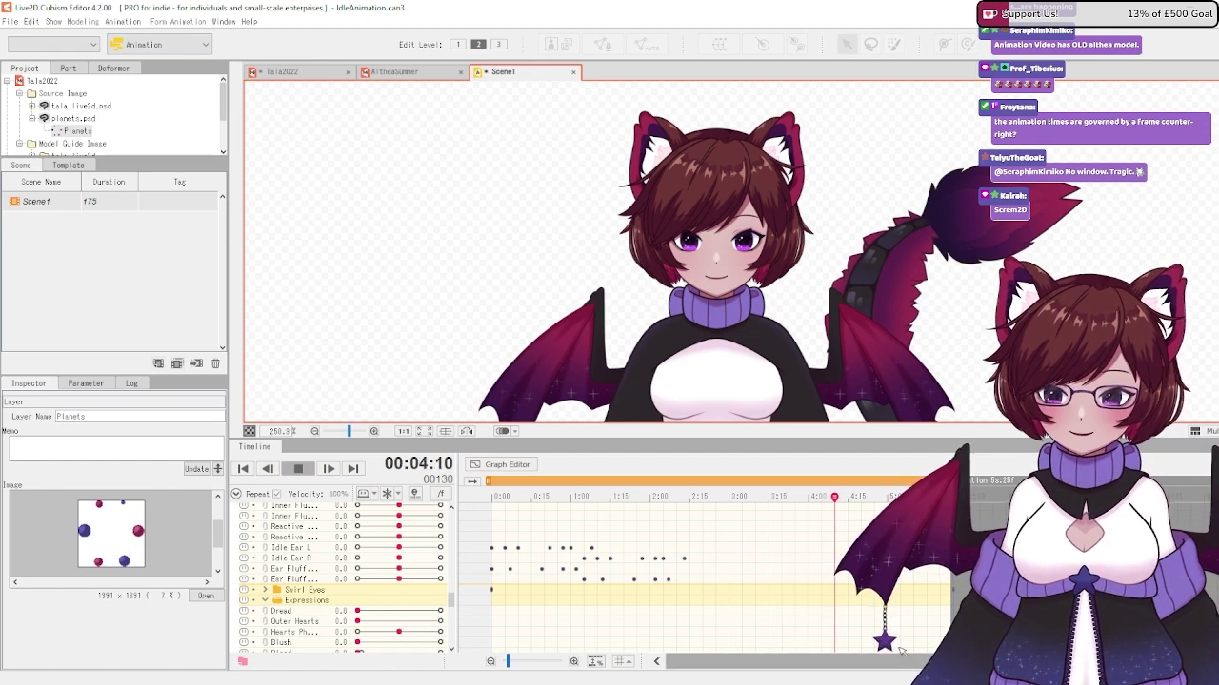
left_click(291, 470)
left_click(292, 469)
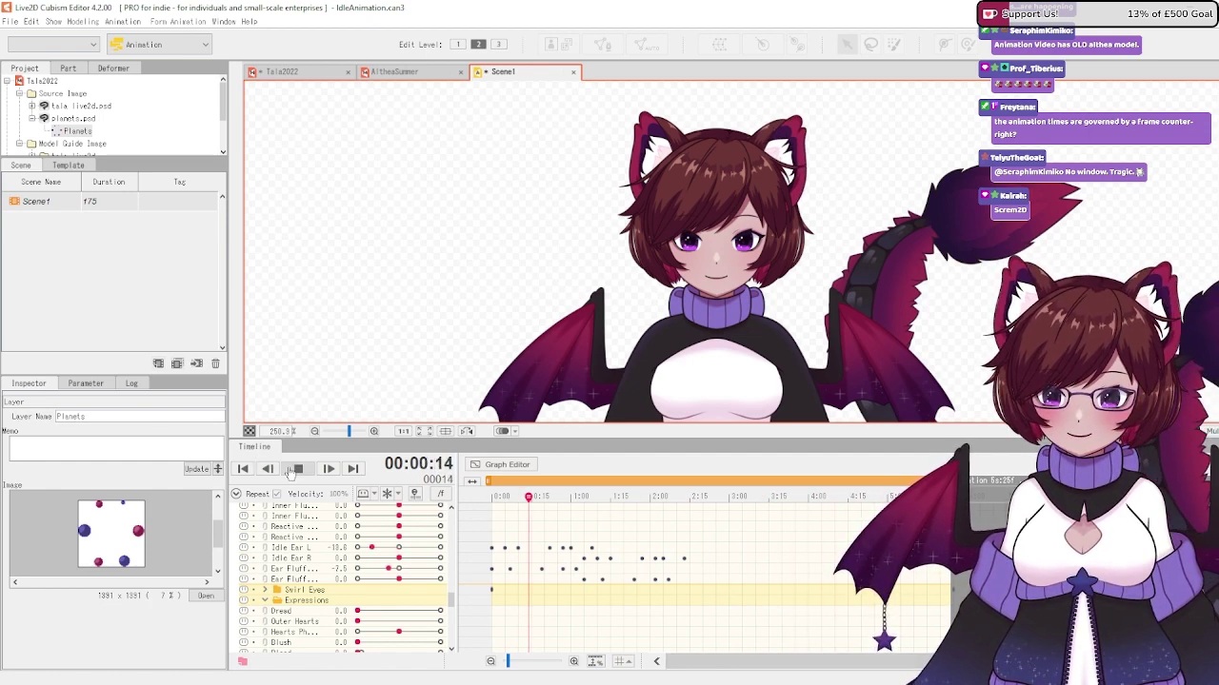